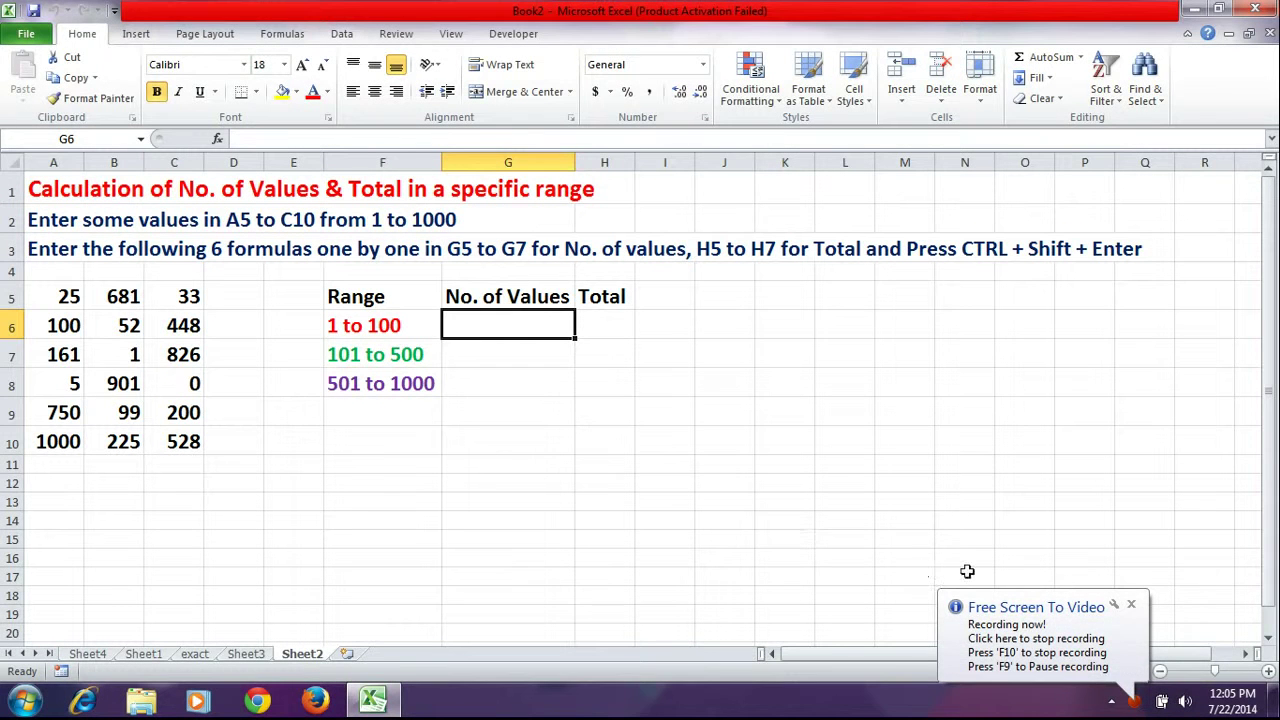
Enter the array formula {=SUM((A5:C10>=1)*(A5:C10<=100))} in G6, returning a count of 7
click(1131, 604)
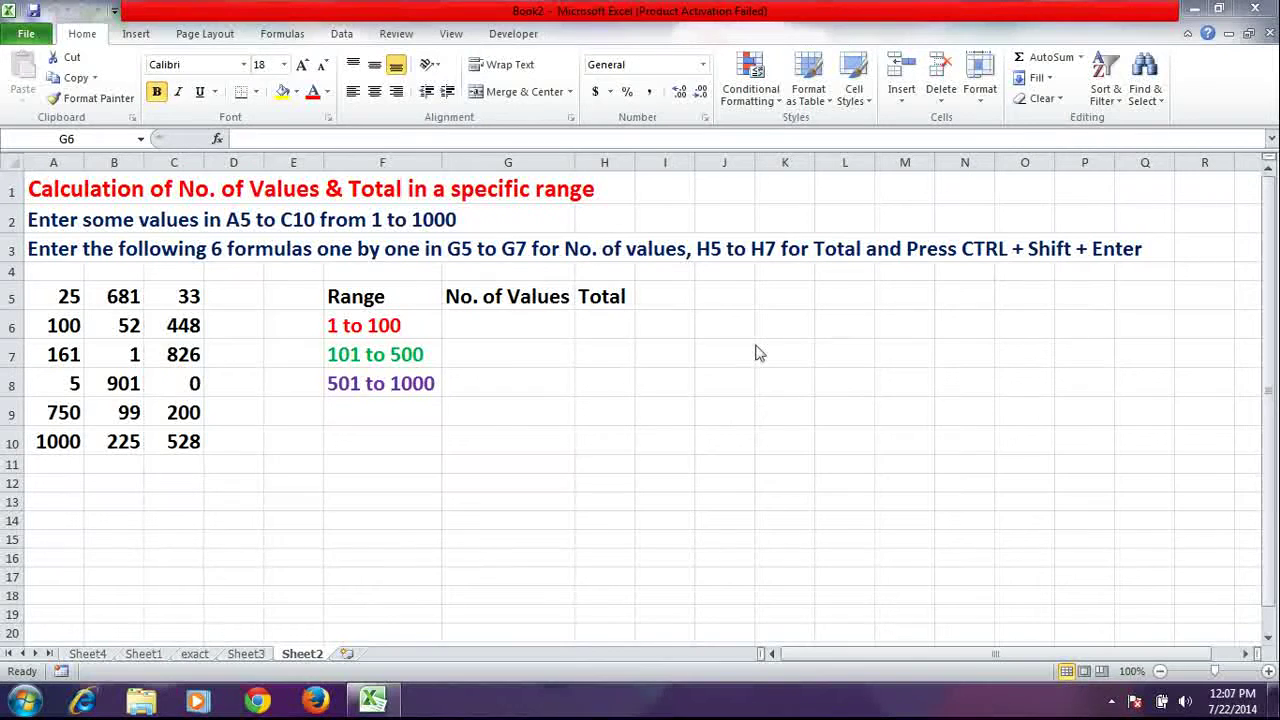
click(519, 324)
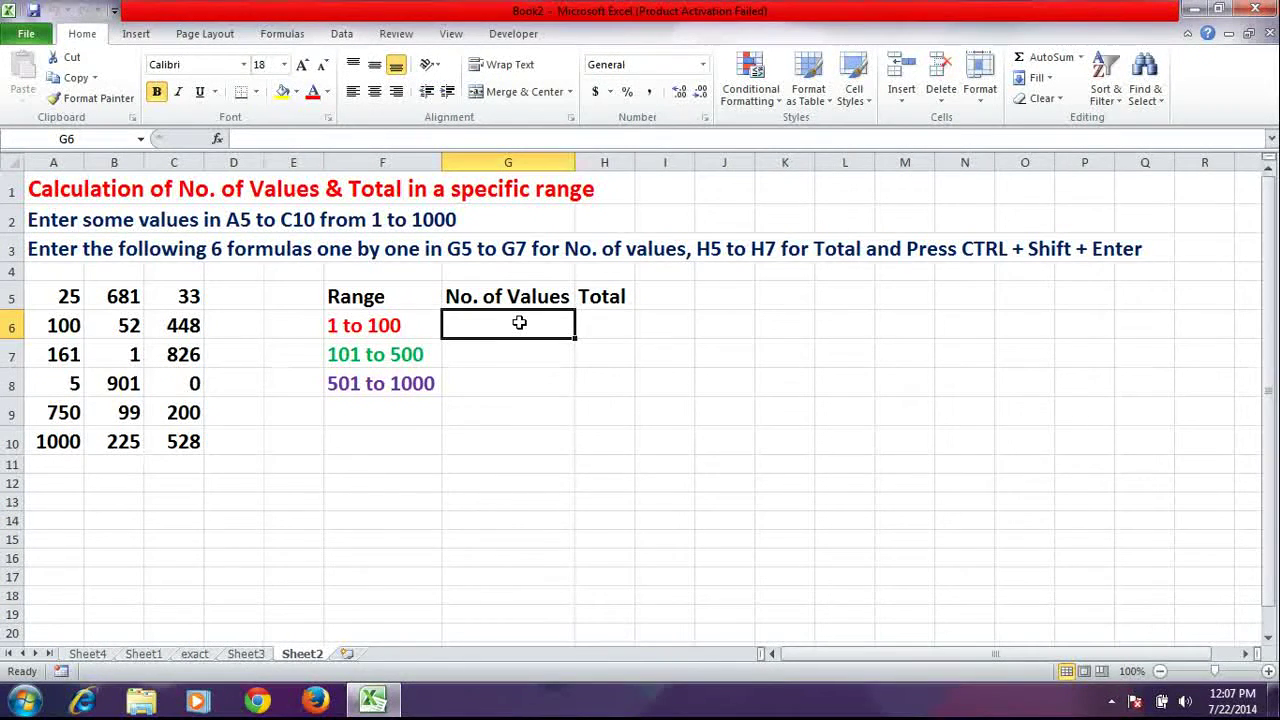
key(Return)
click(519, 324)
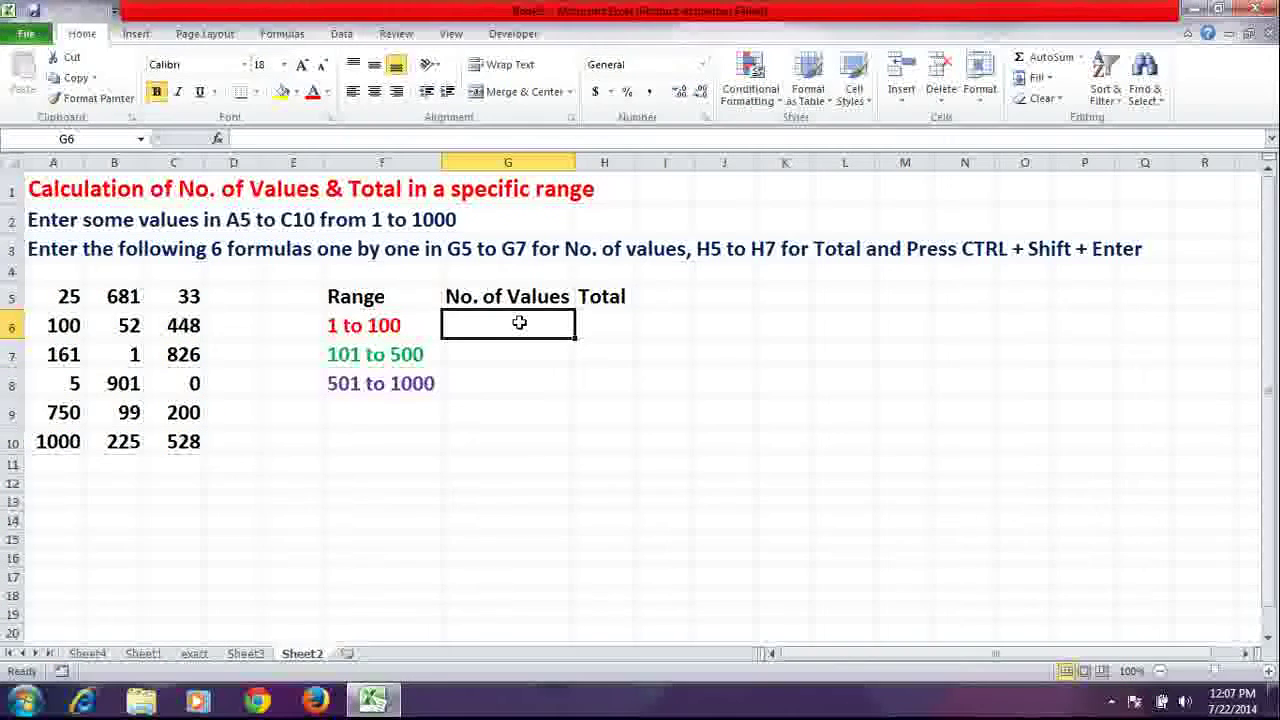
text(=)
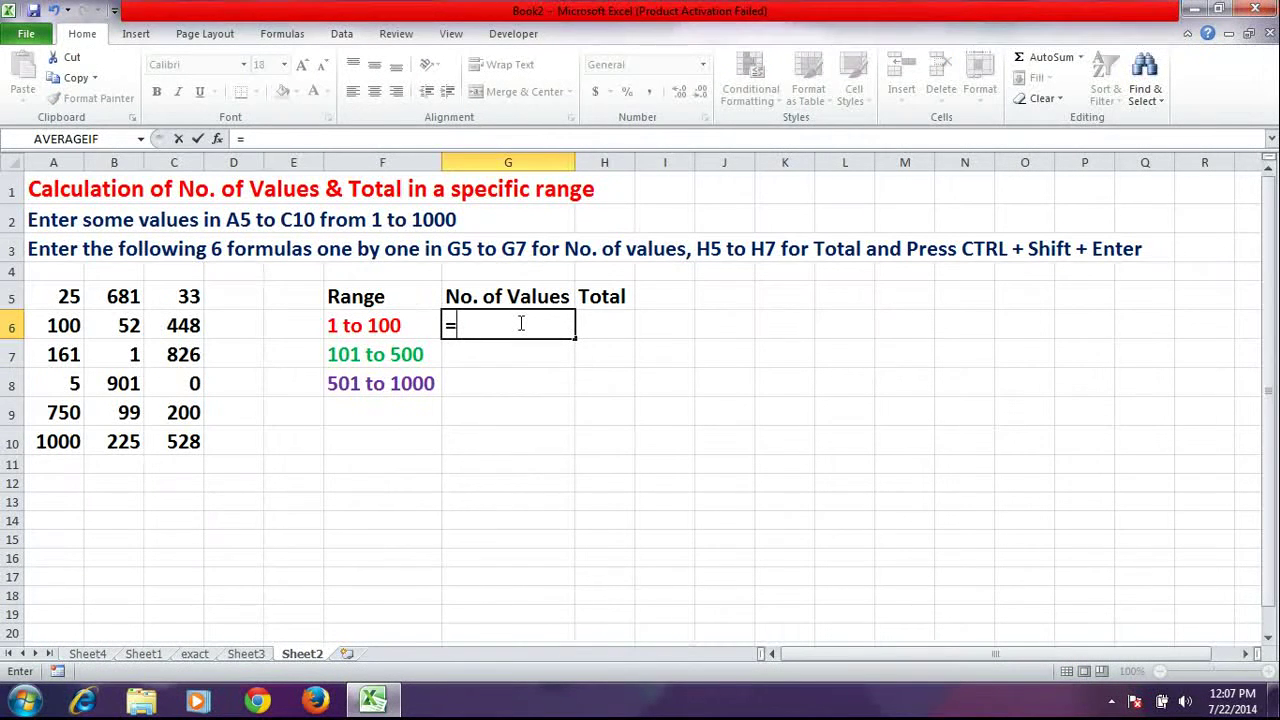
text(sum)
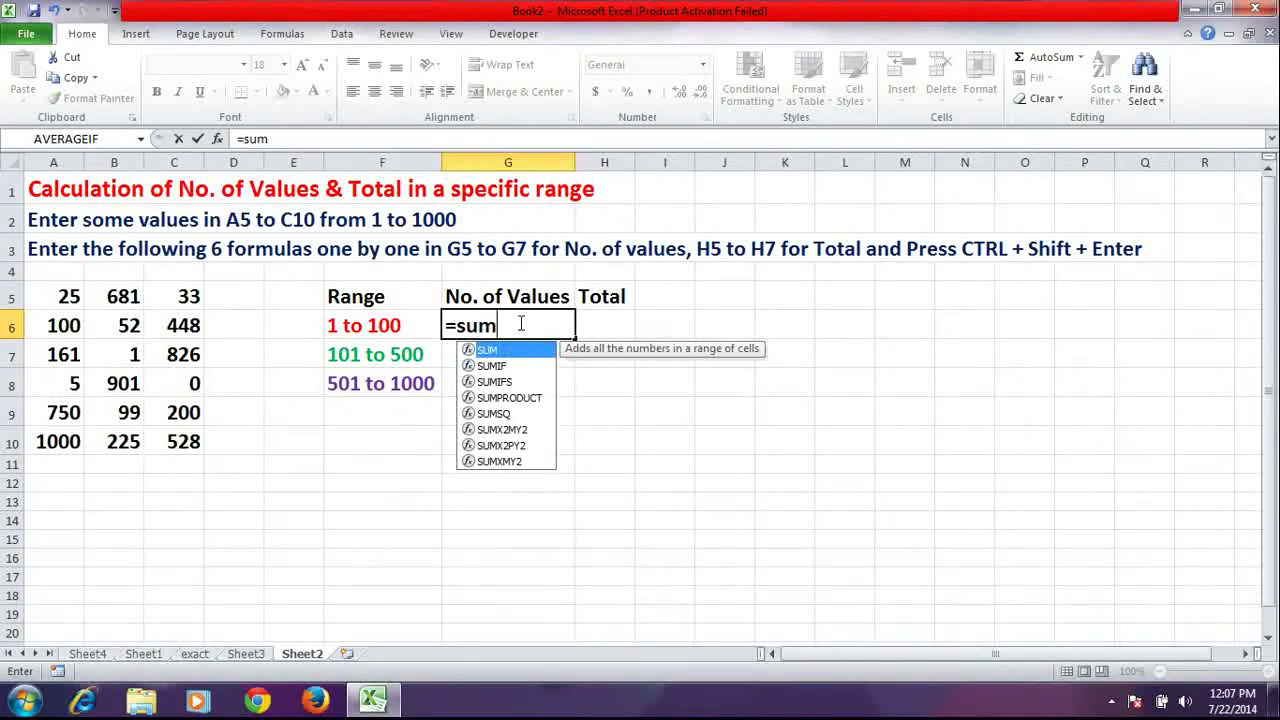
text(()
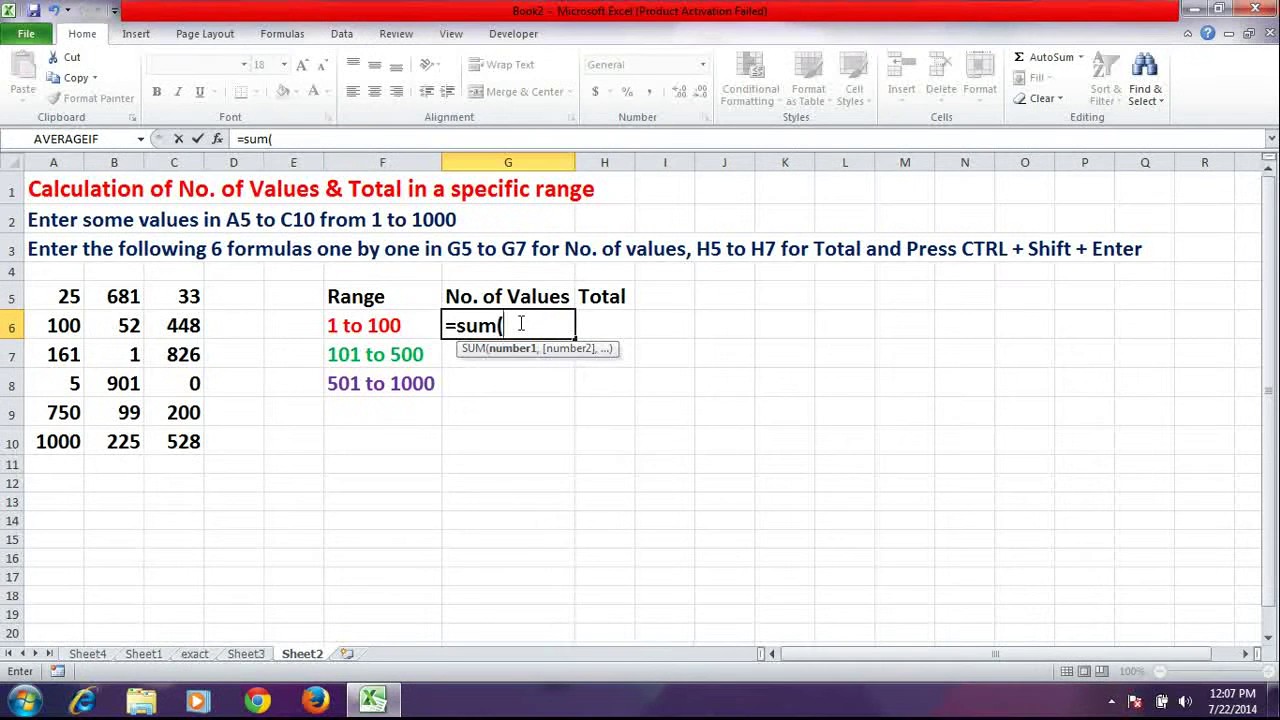
text(a)
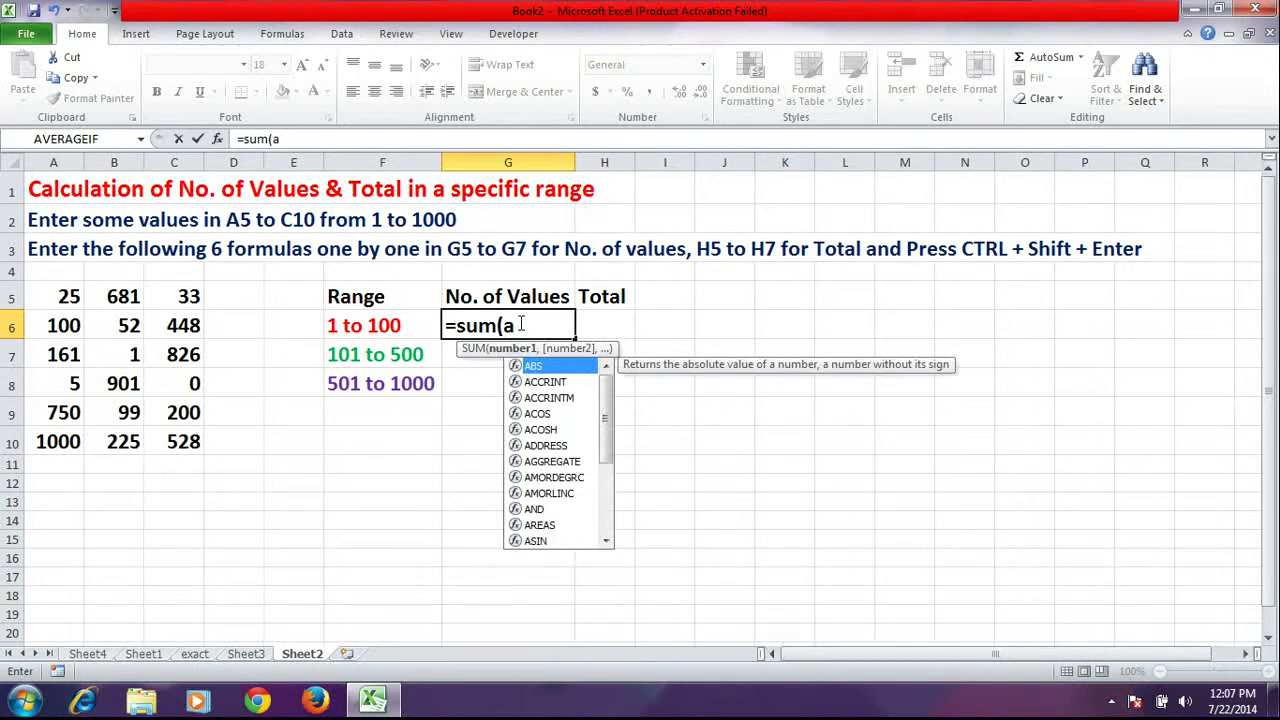
text(5:1)
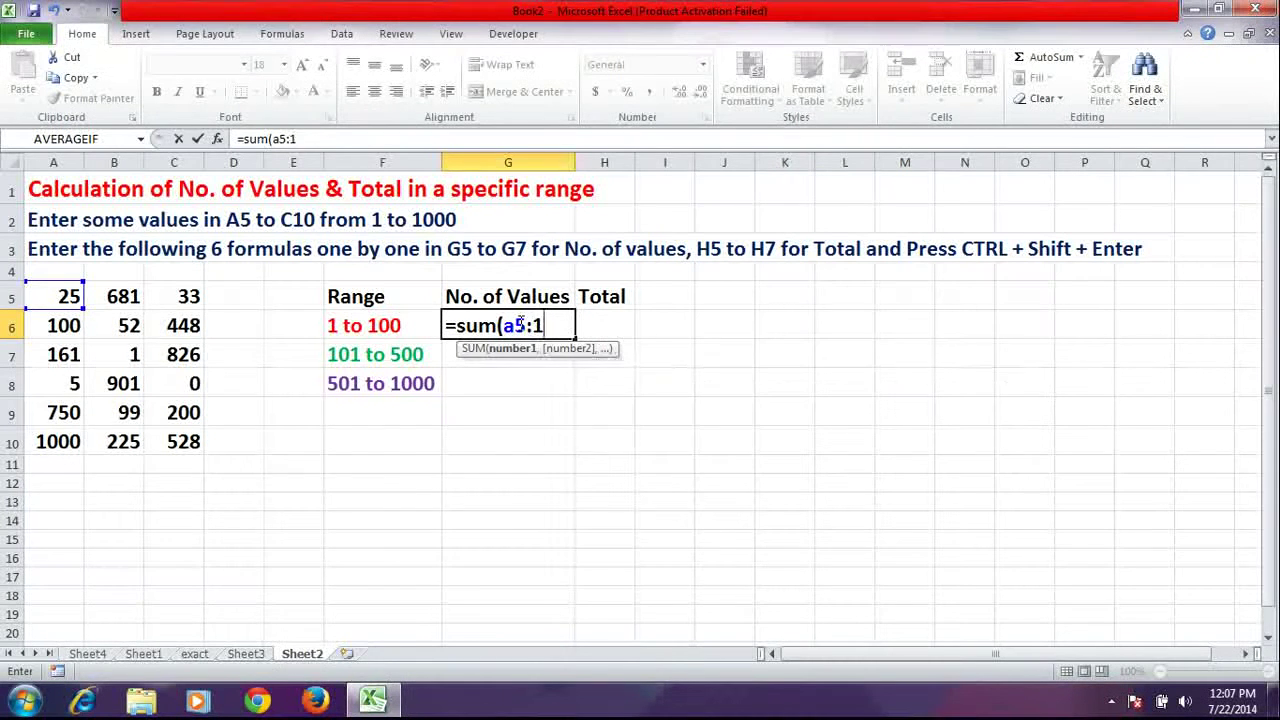
key(BackSpace)
text(c10)
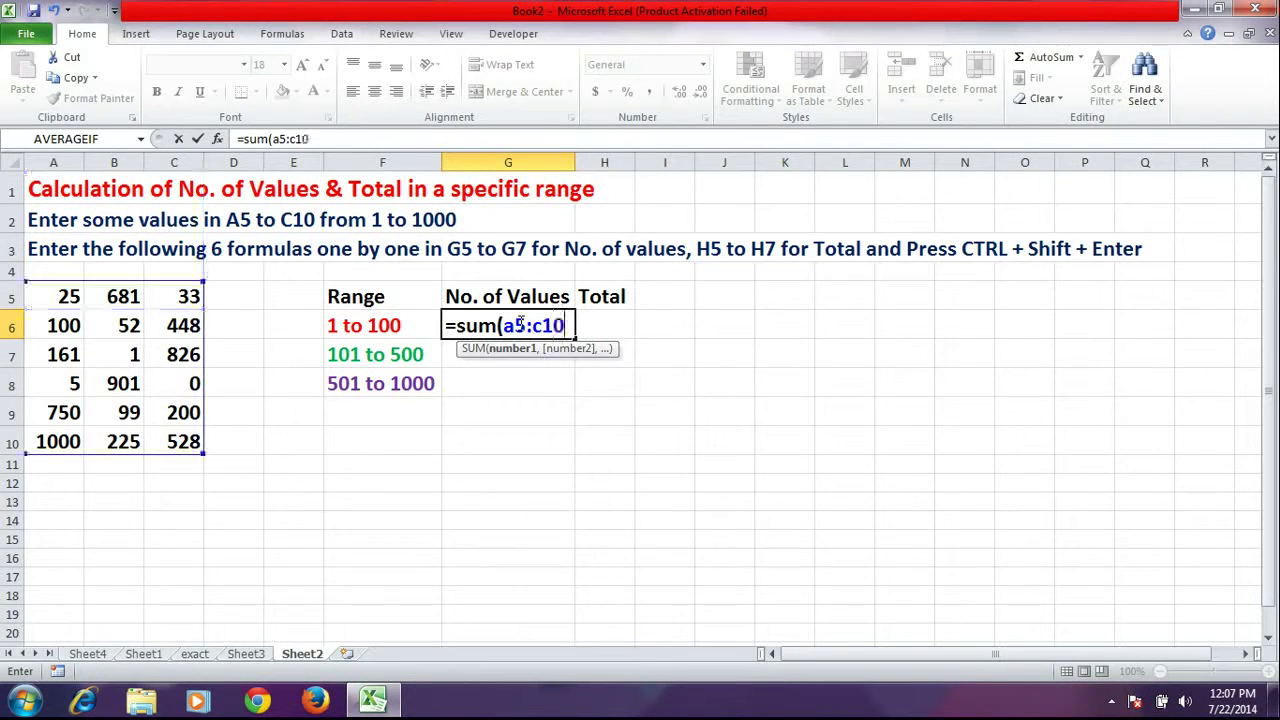
text(>=1)
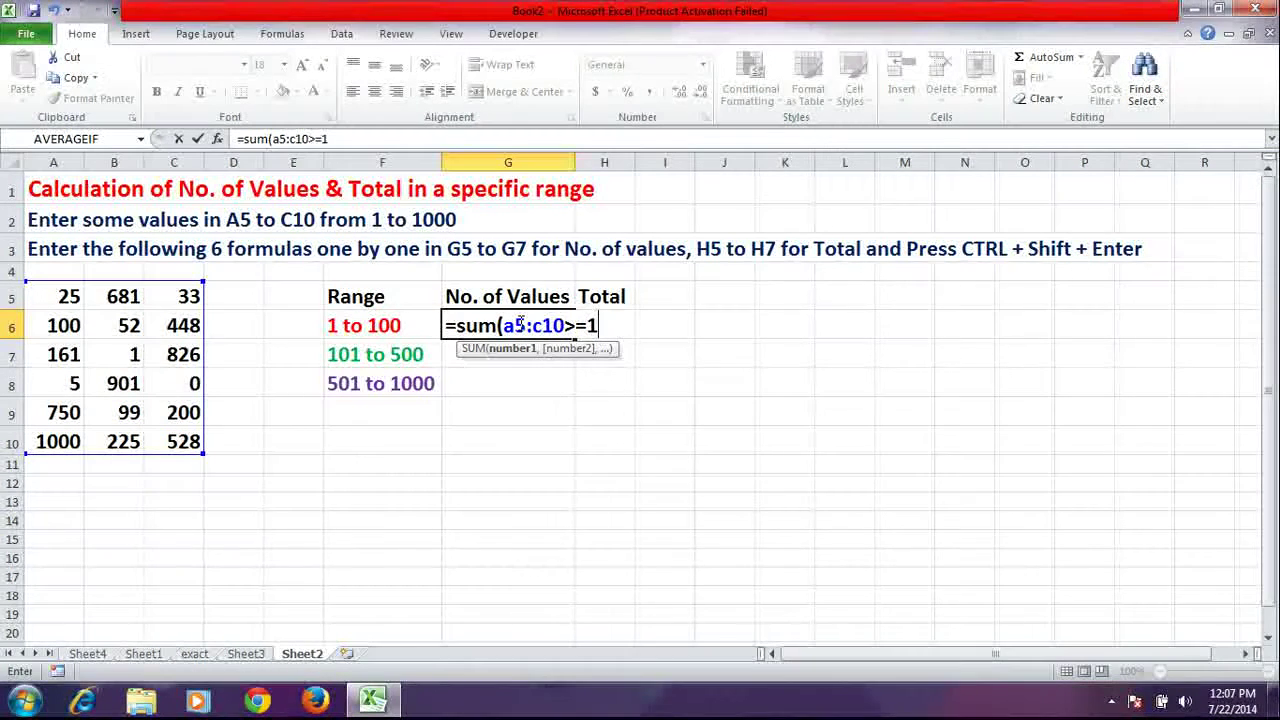
key(BackSpace)
key(BackSpace)
key(BackSpace)
key(BackSpace)
key(BackSpace)
key(BackSpace)
key(BackSpace)
key(BackSpace)
key(BackSpace)
text((a)
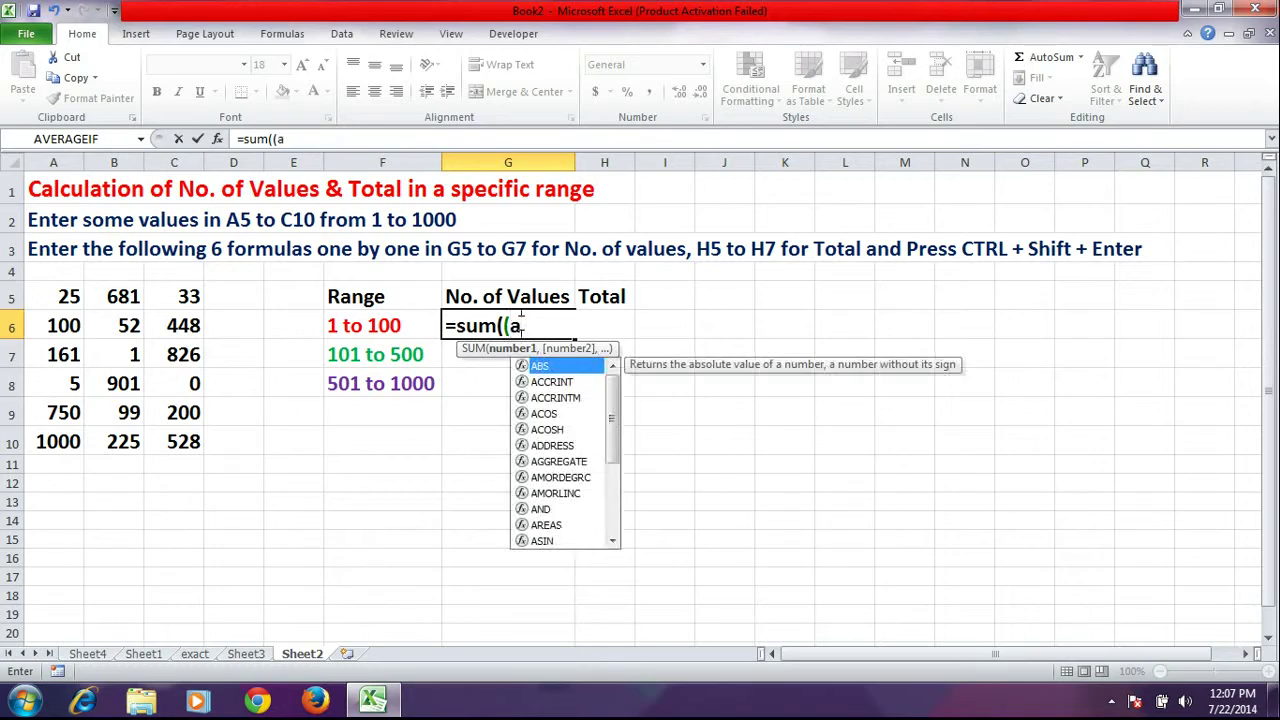
text(5:)
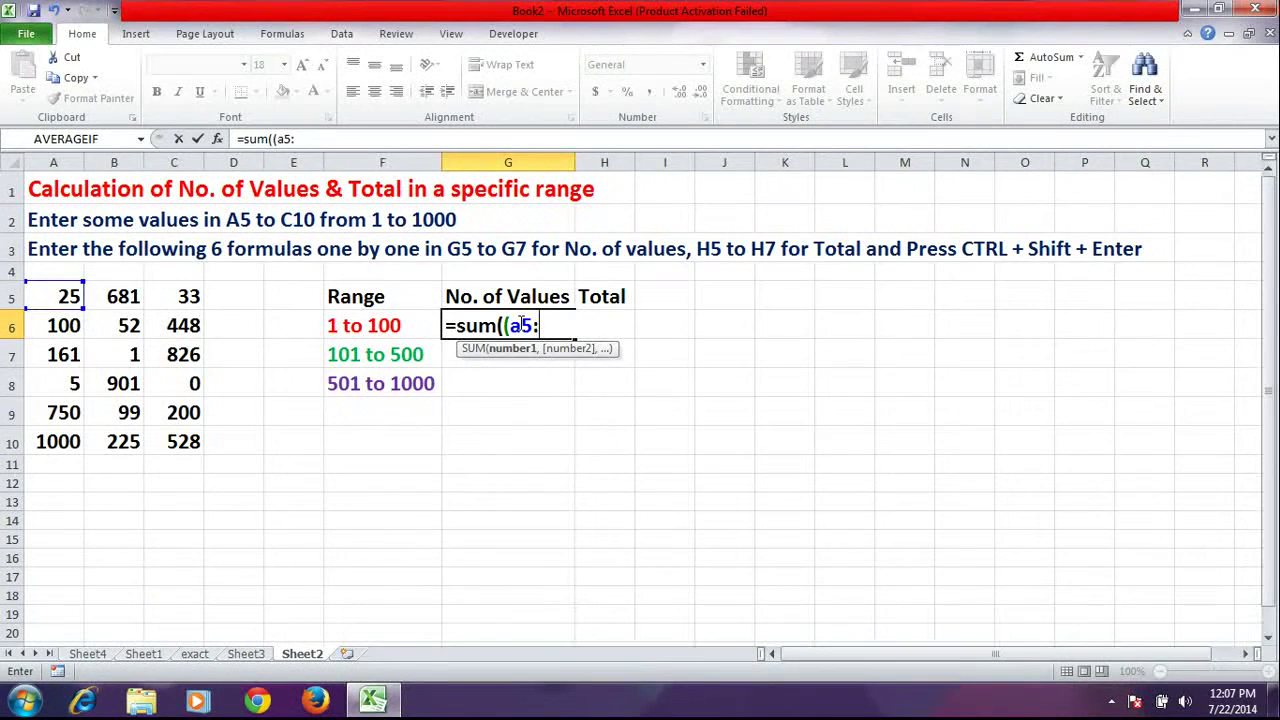
text(c10)
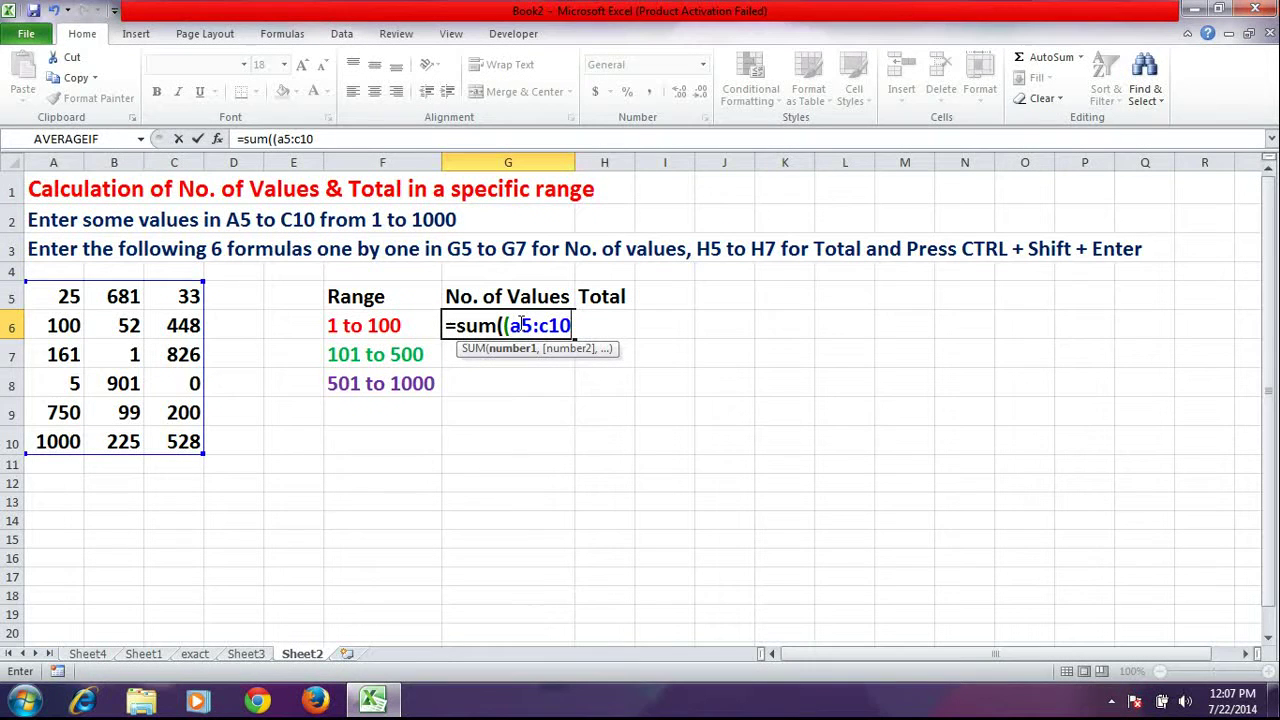
text(>=1)
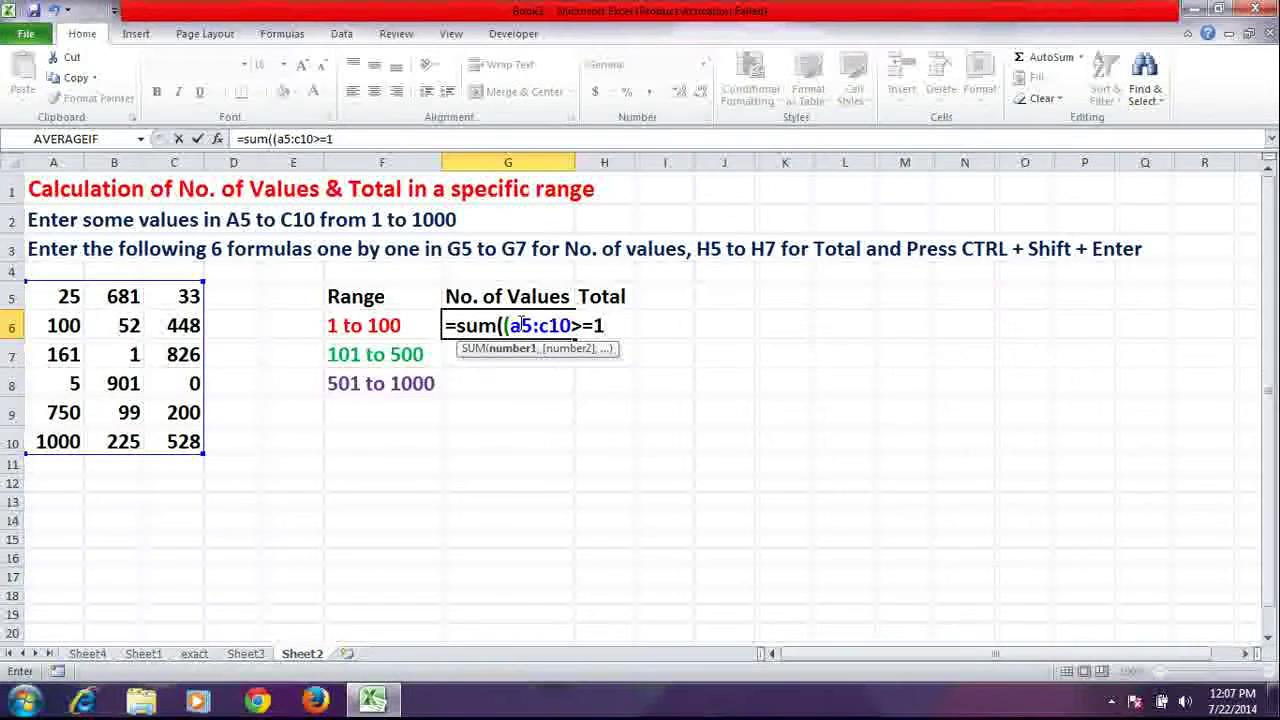
text()*)
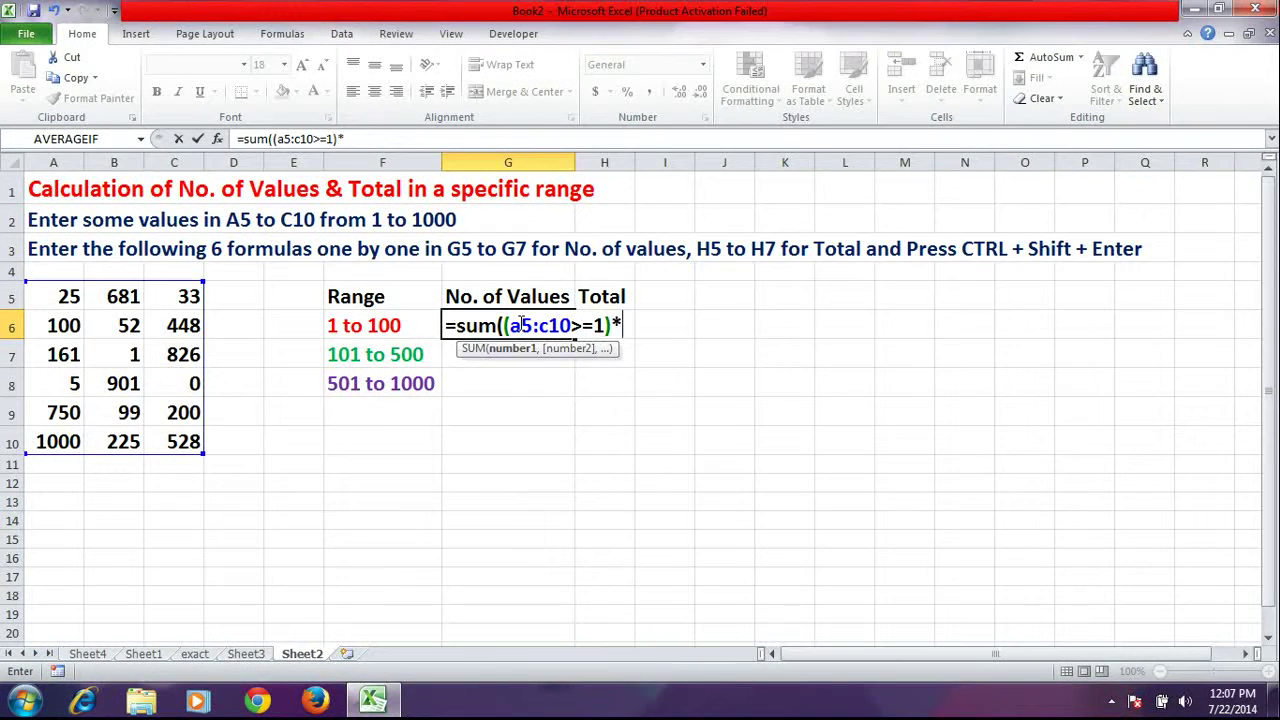
text(()
text(x)
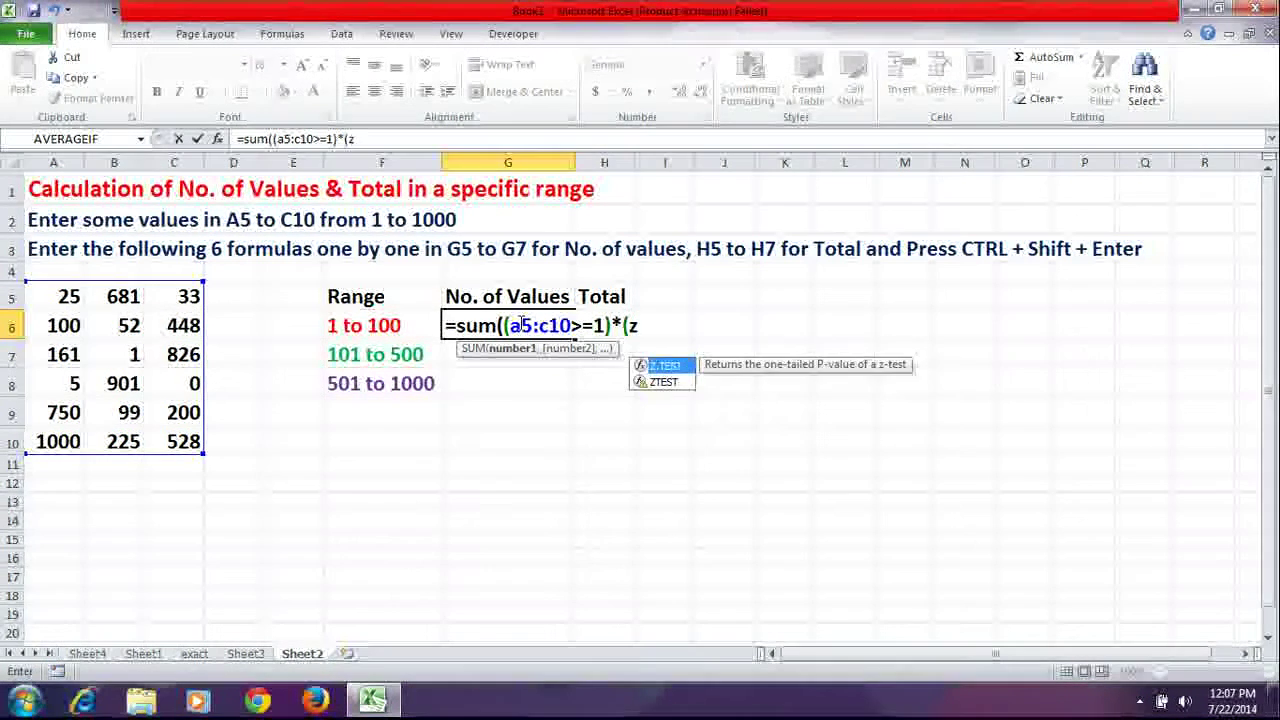
key(BackSpace)
text(a5:)
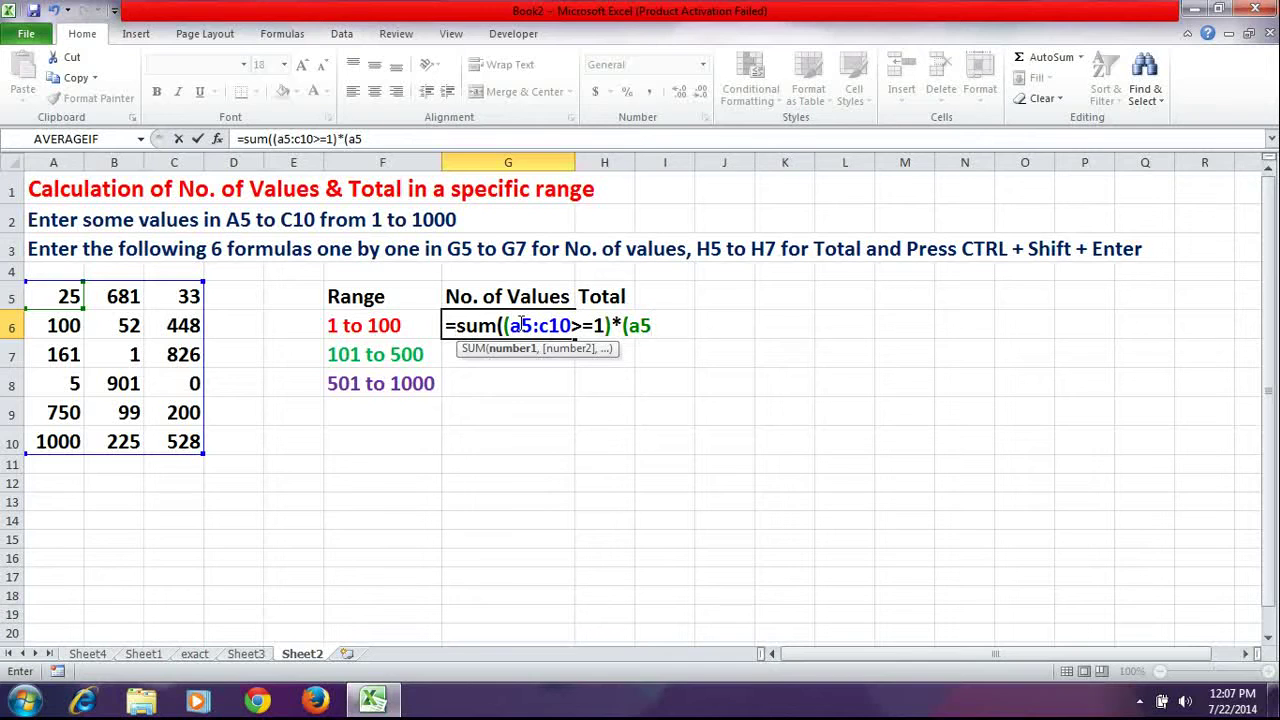
text(c10)
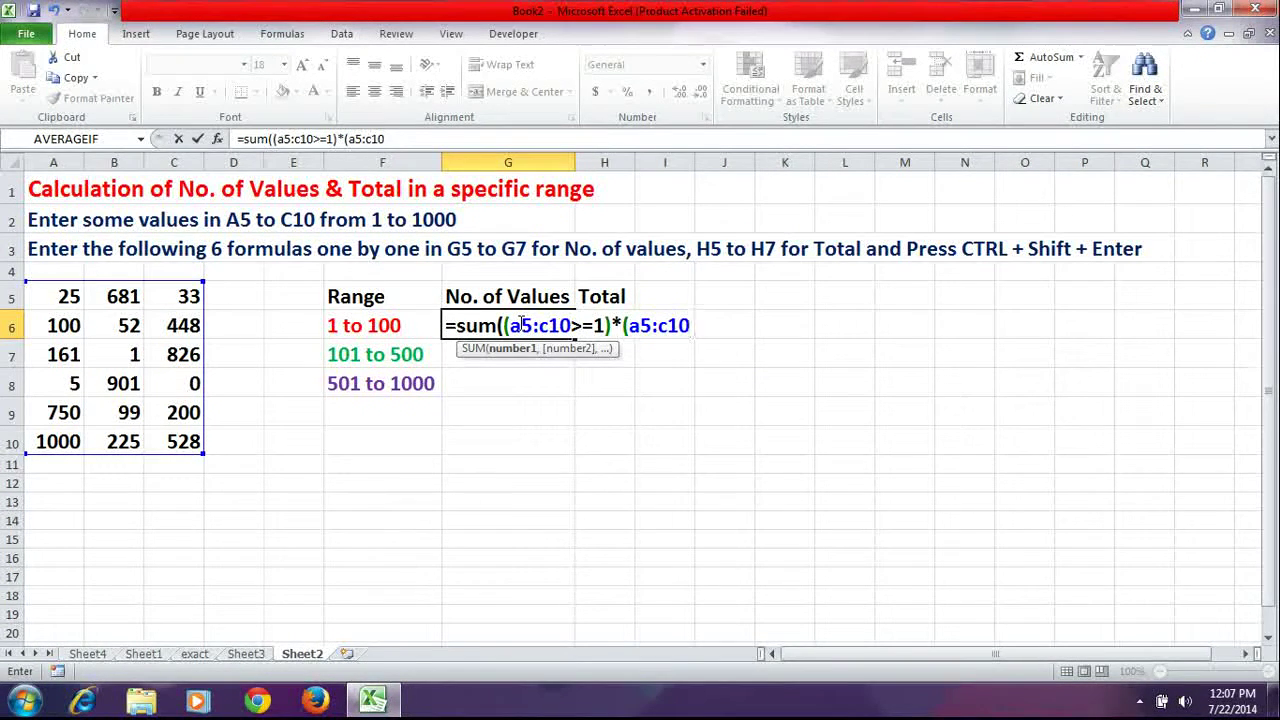
text(<)
text(=100)
text())
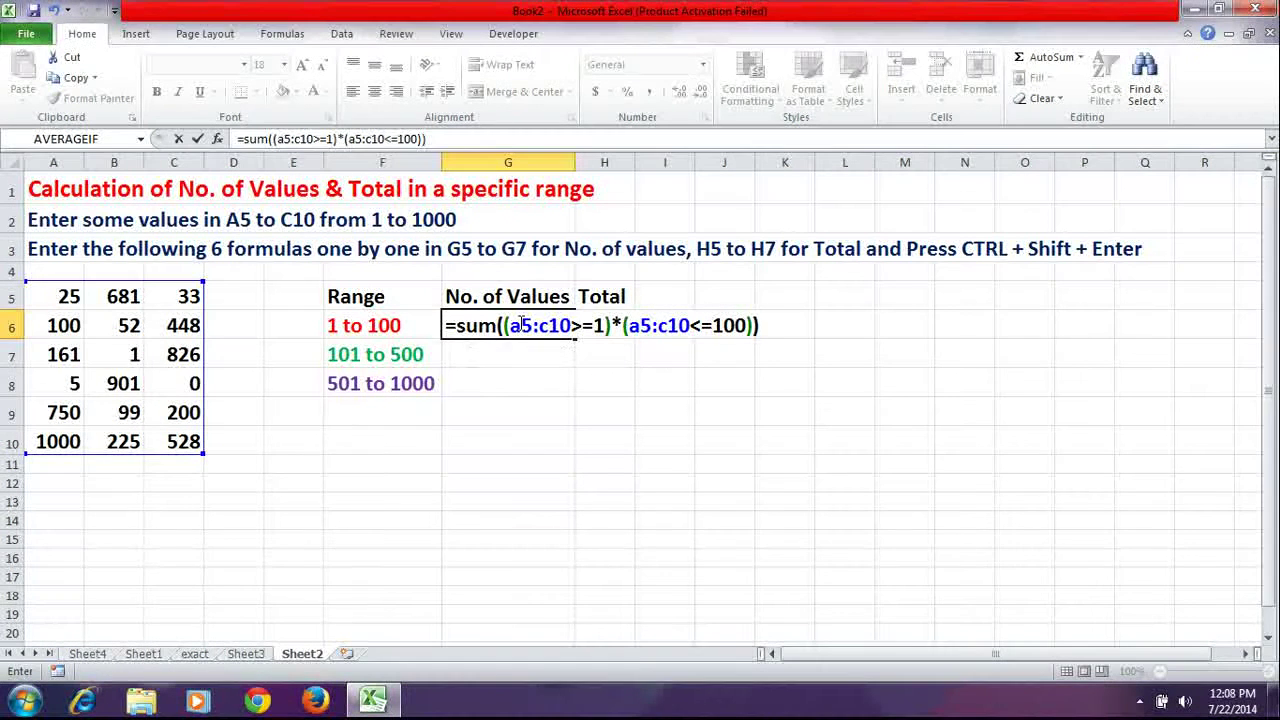
key(ctrl+shift+Return)
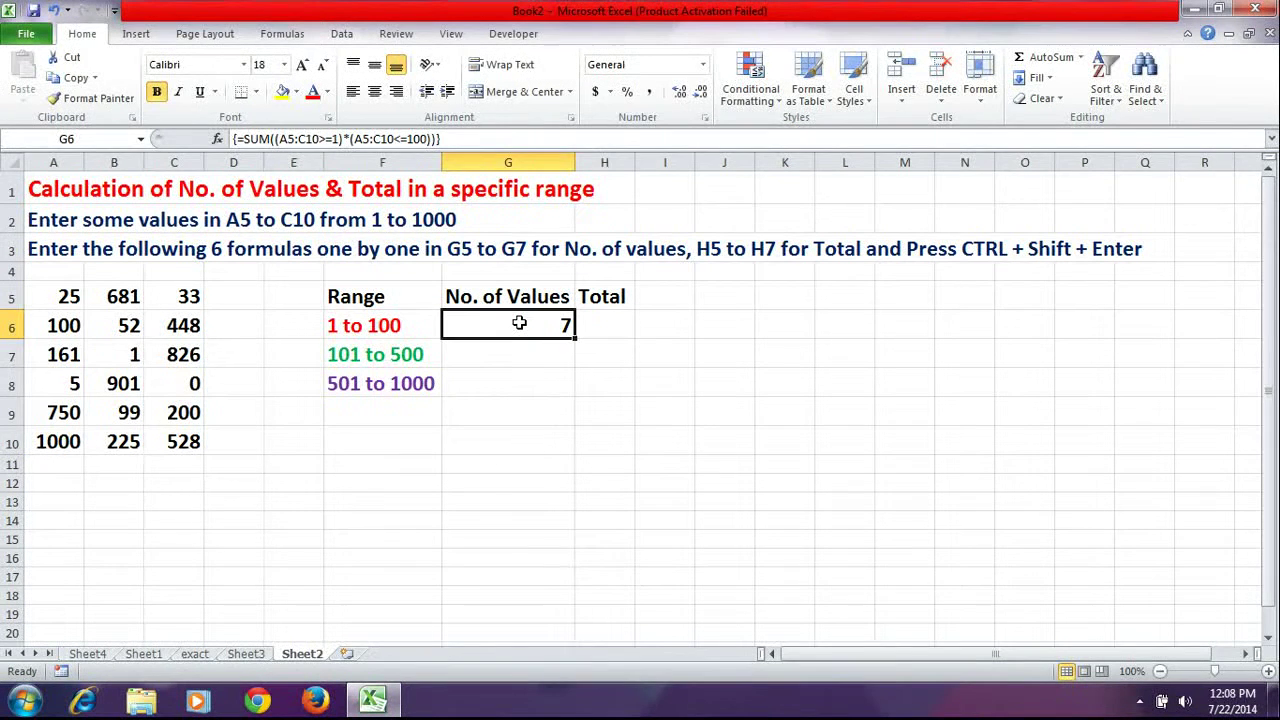
Put the array formula {=SUM((A5:C10>=101)*(A5:C10<=500))} in G7, returning 4
key(Down)
text(=)
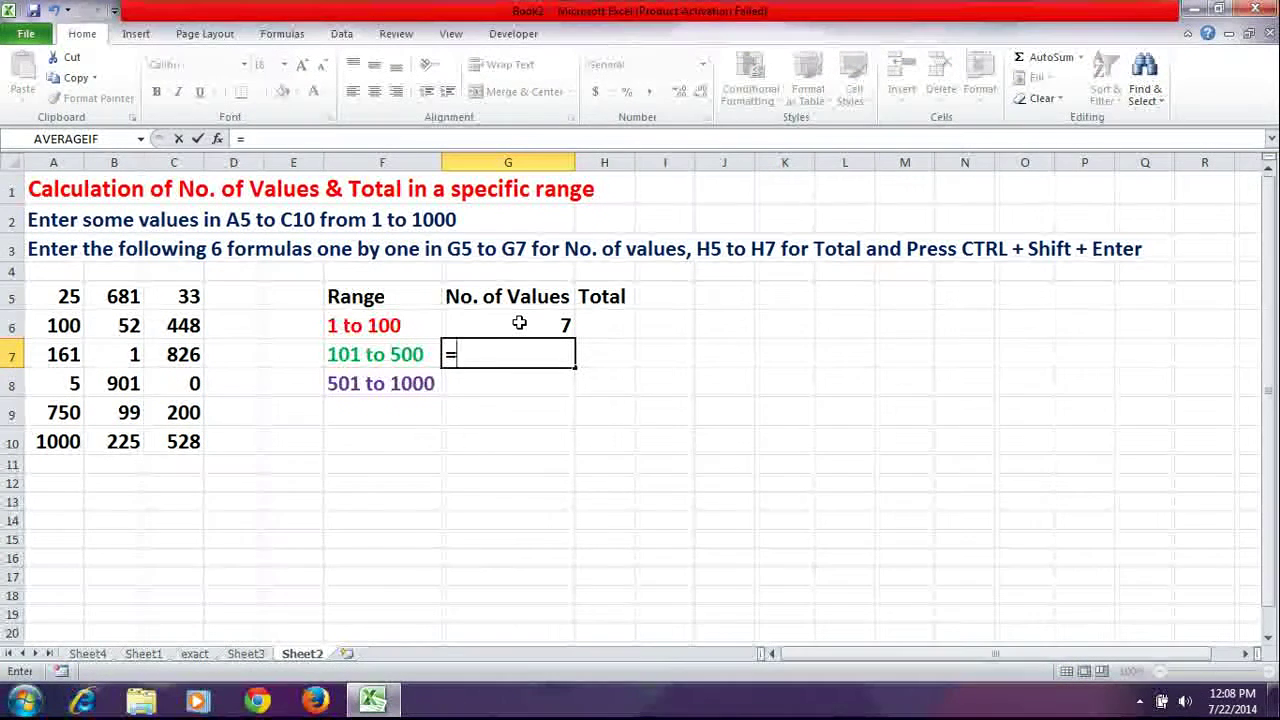
text(sum)
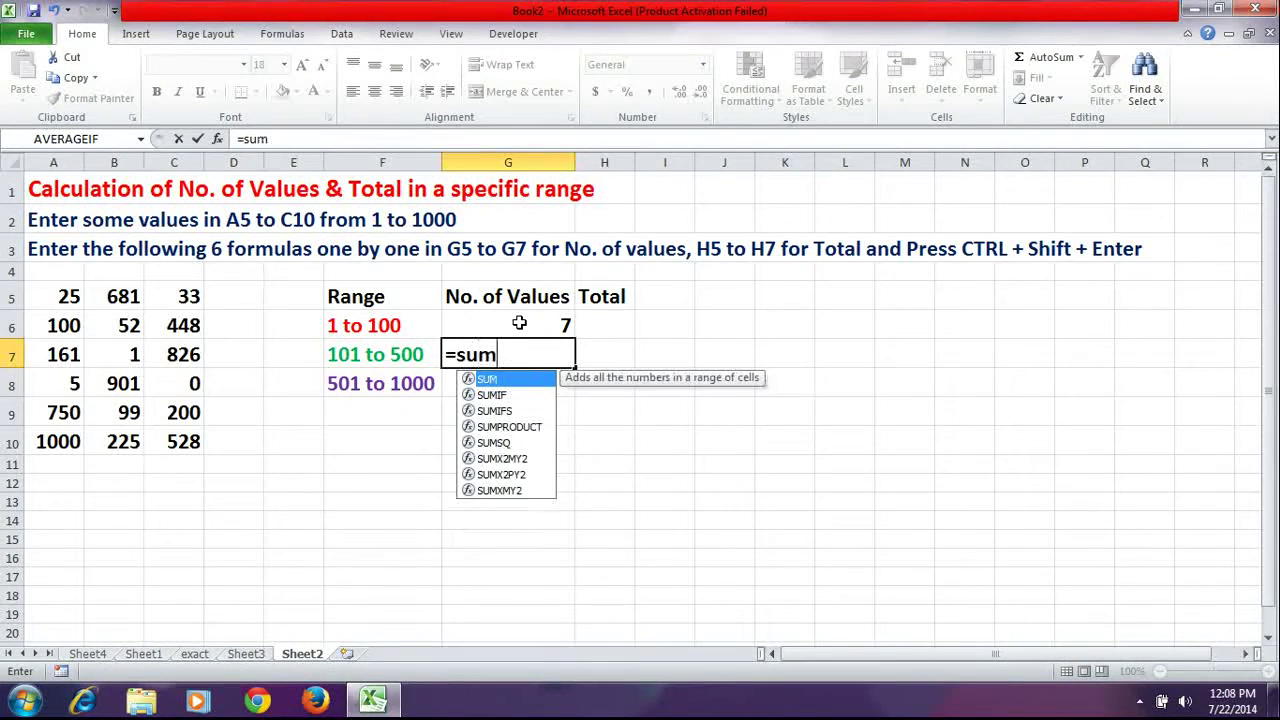
text((()
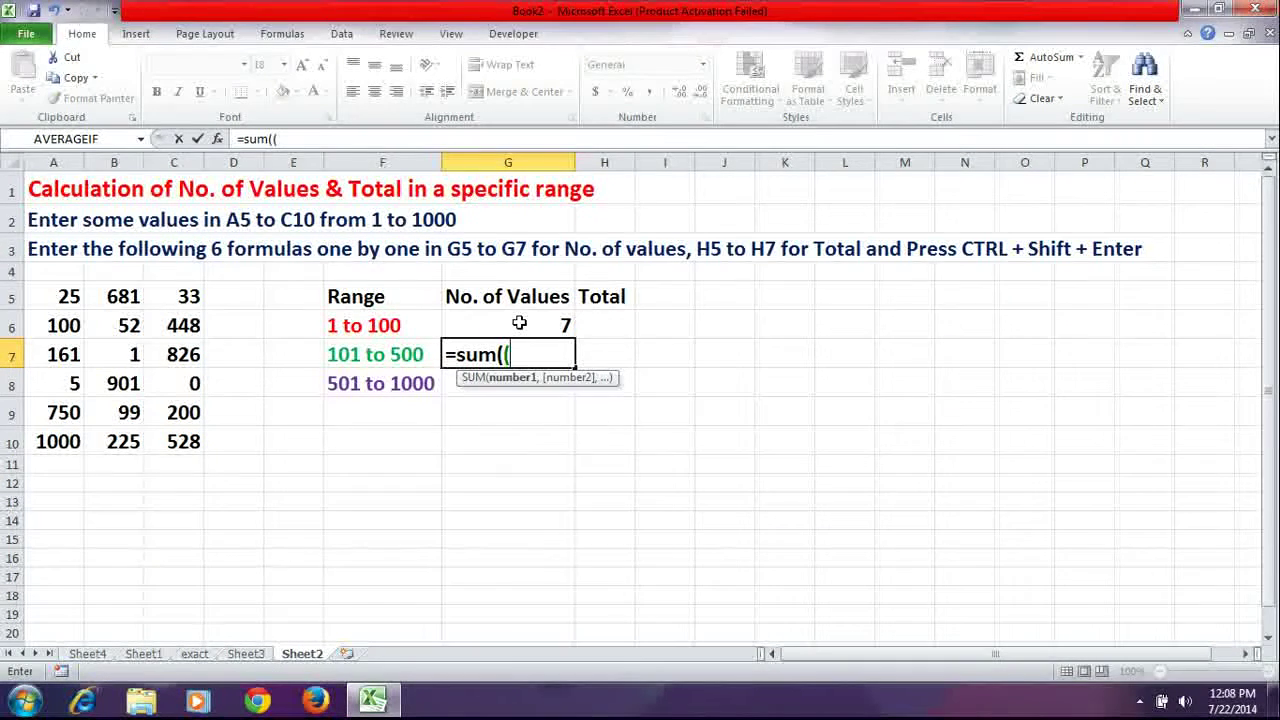
text(a5:)
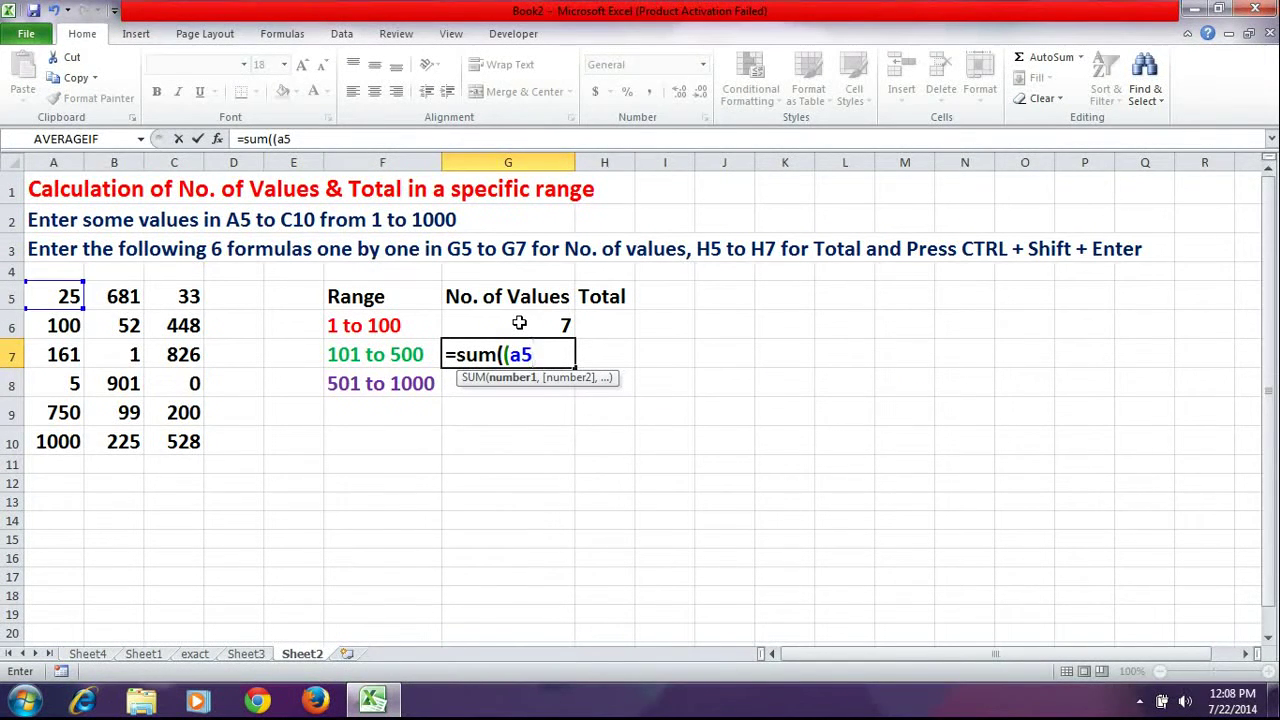
text(c10)
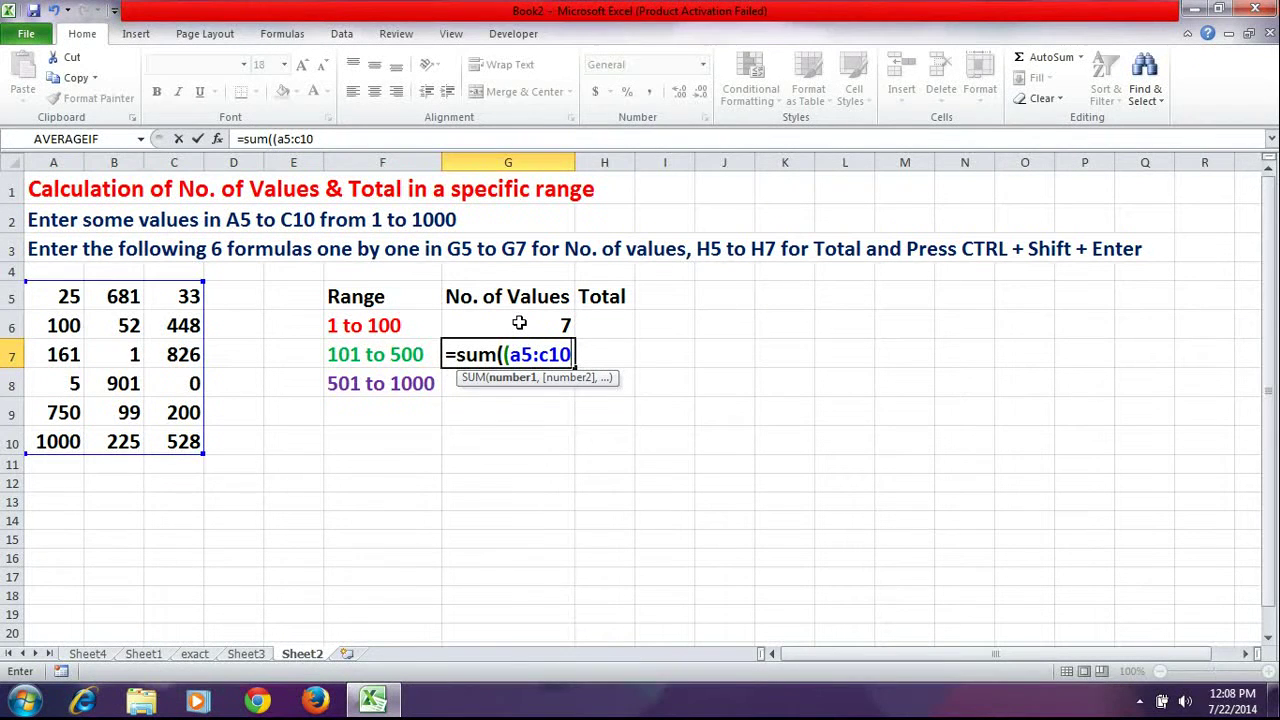
text(>=101)
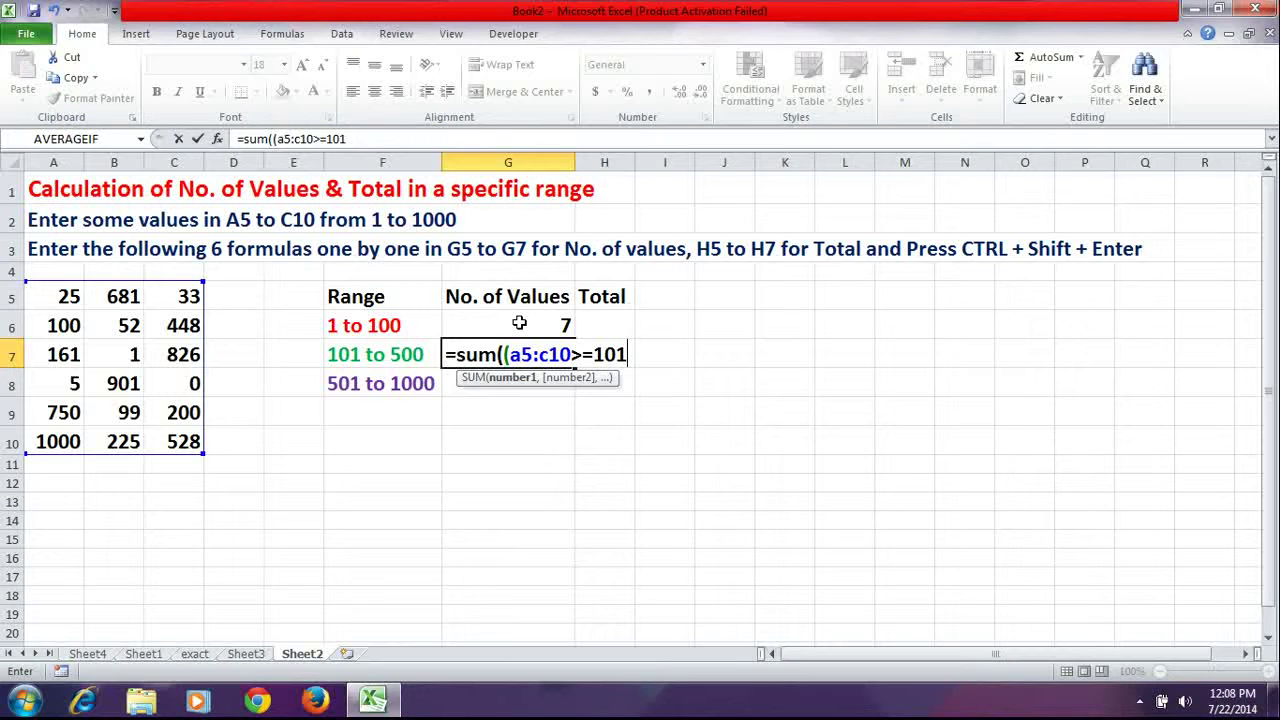
text()*)
text((a)
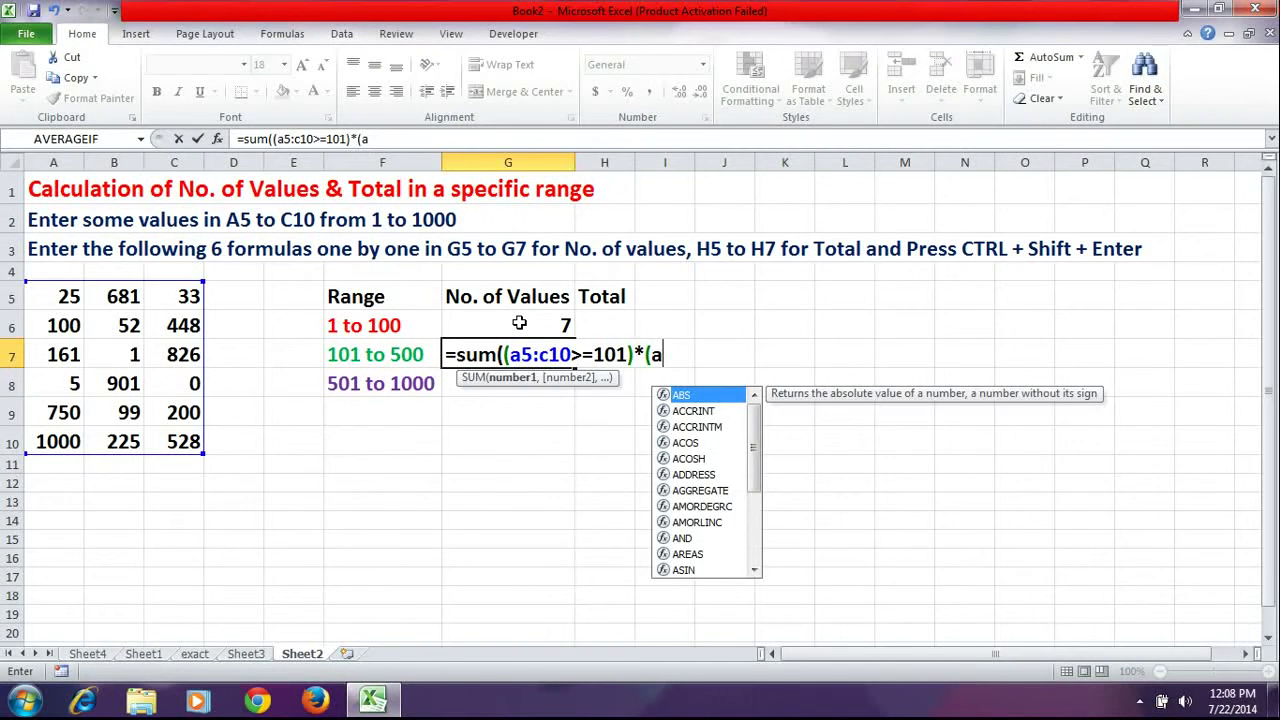
text(5:c)
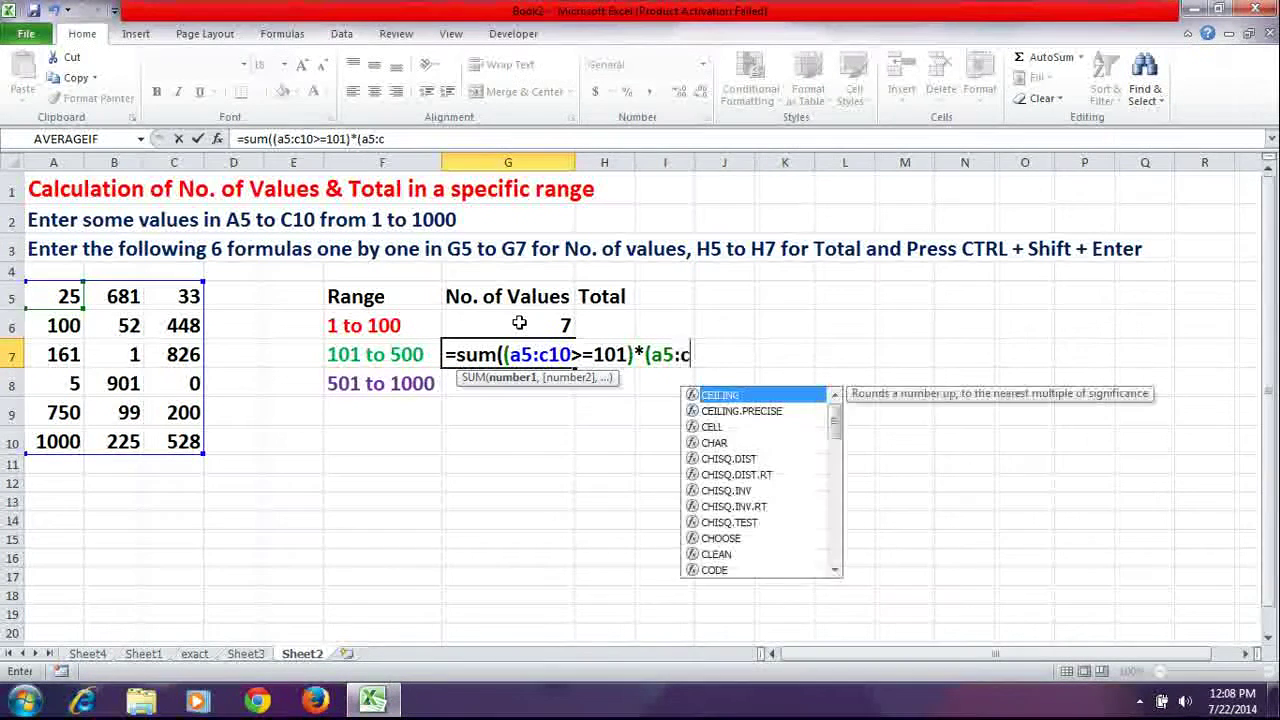
text(10<=500)))
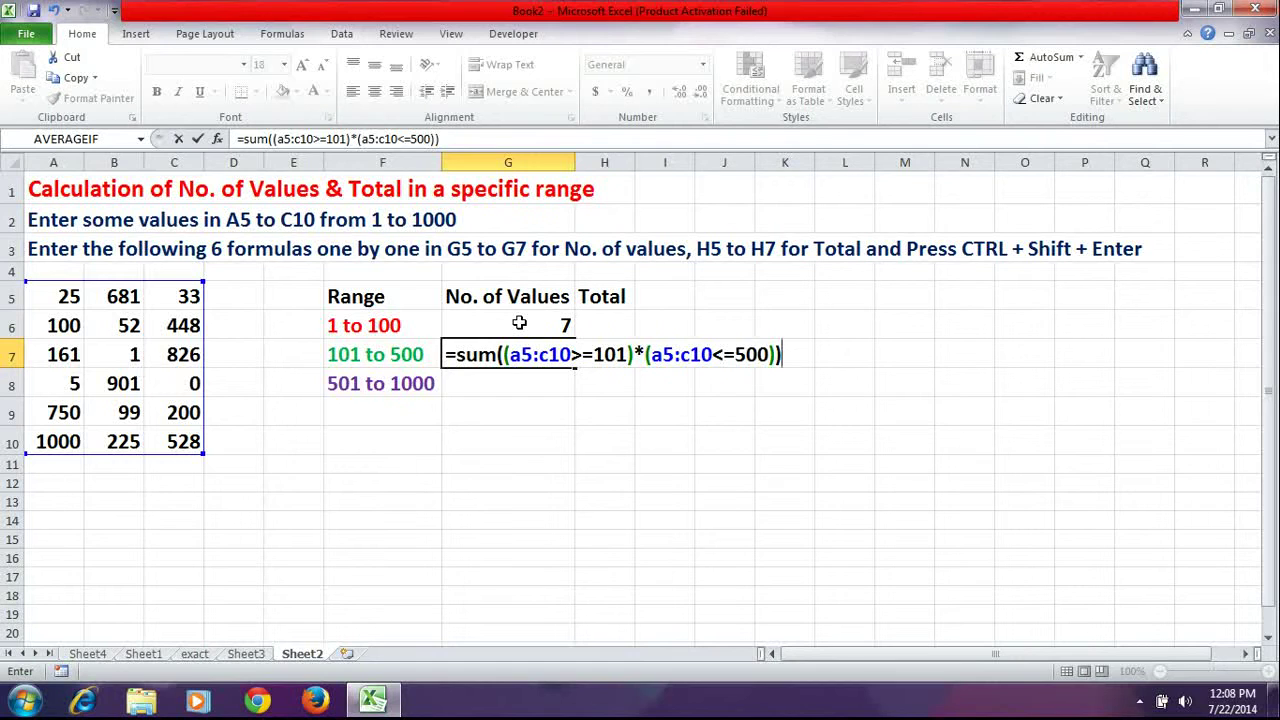
key(ctrl+shift+Return)
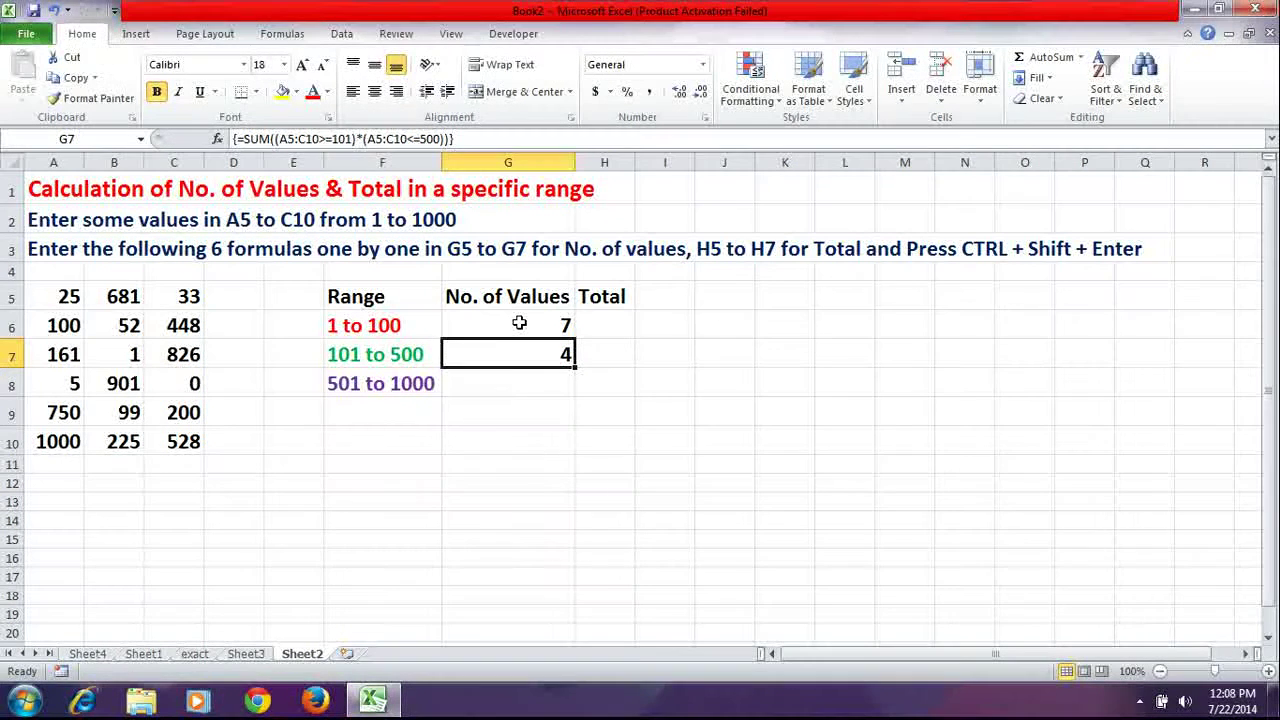
key(Down)
Enter the array formula {=SUM((A5:C10>=501)*(A5:C10<=1000))} in G8 to count values 501–1000
text(=)
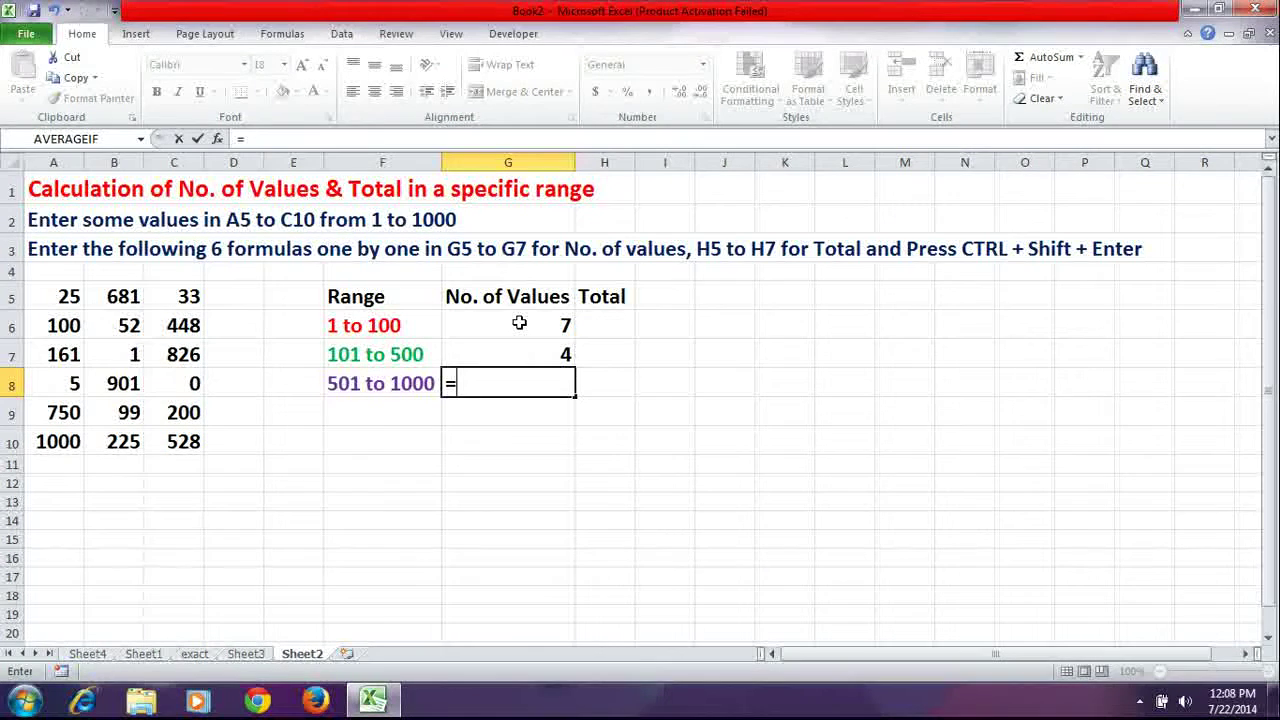
text(sum((a)
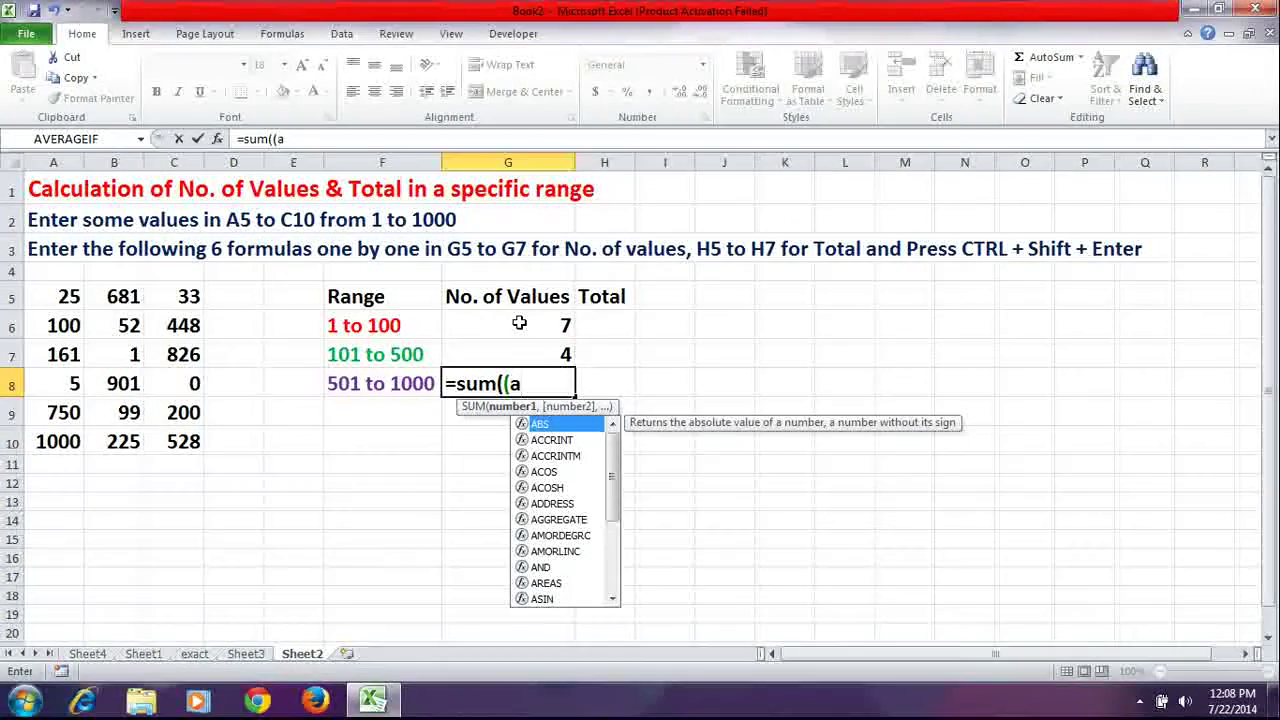
text(5:c10)
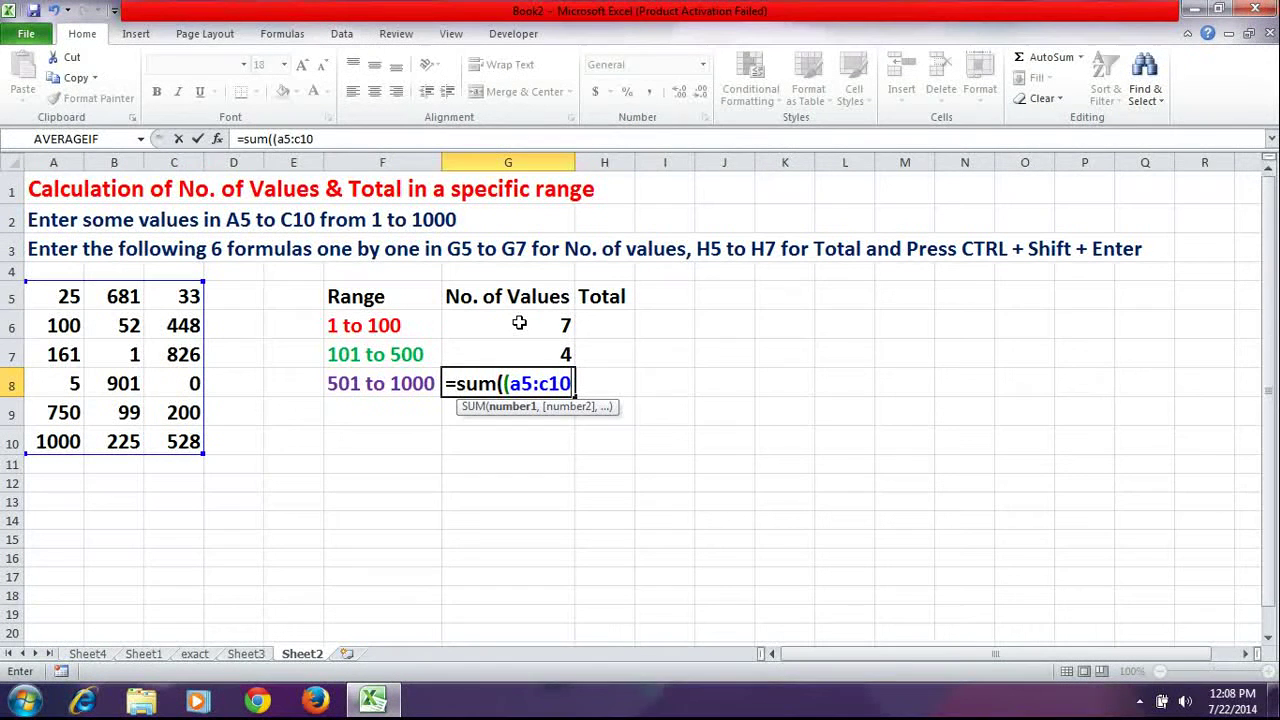
text(>=501)
text()*)
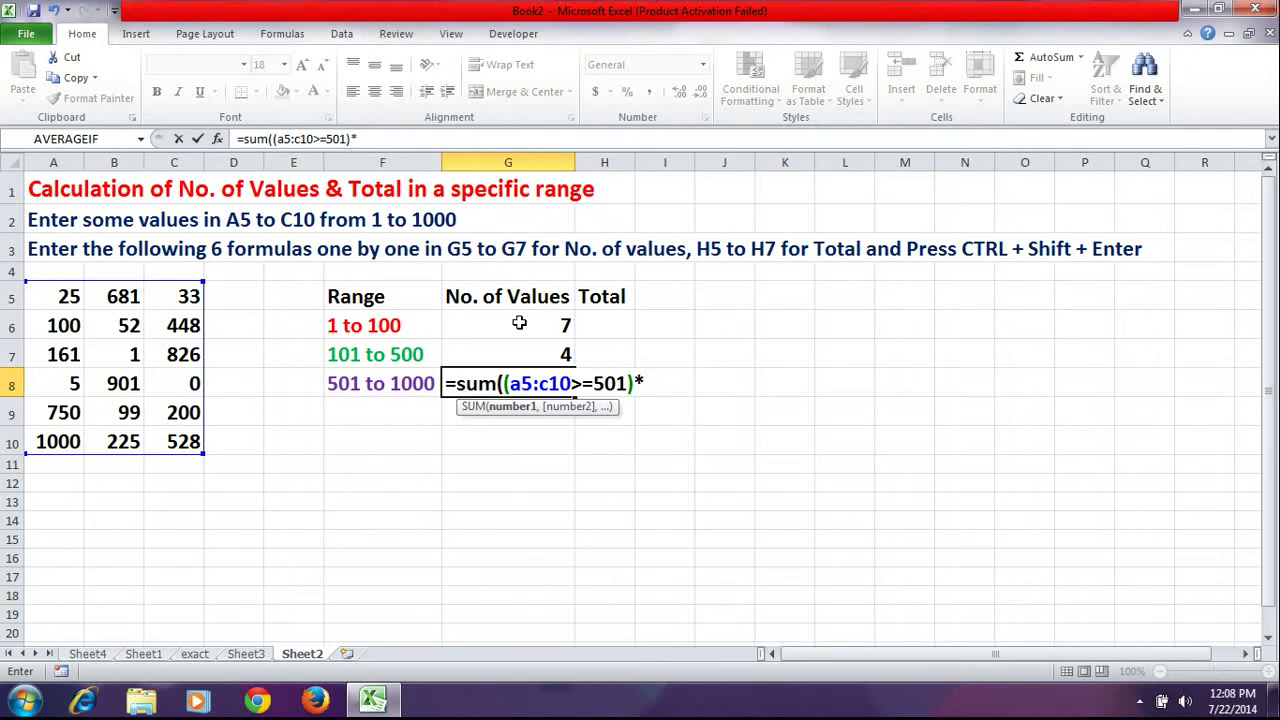
text((a5:c)
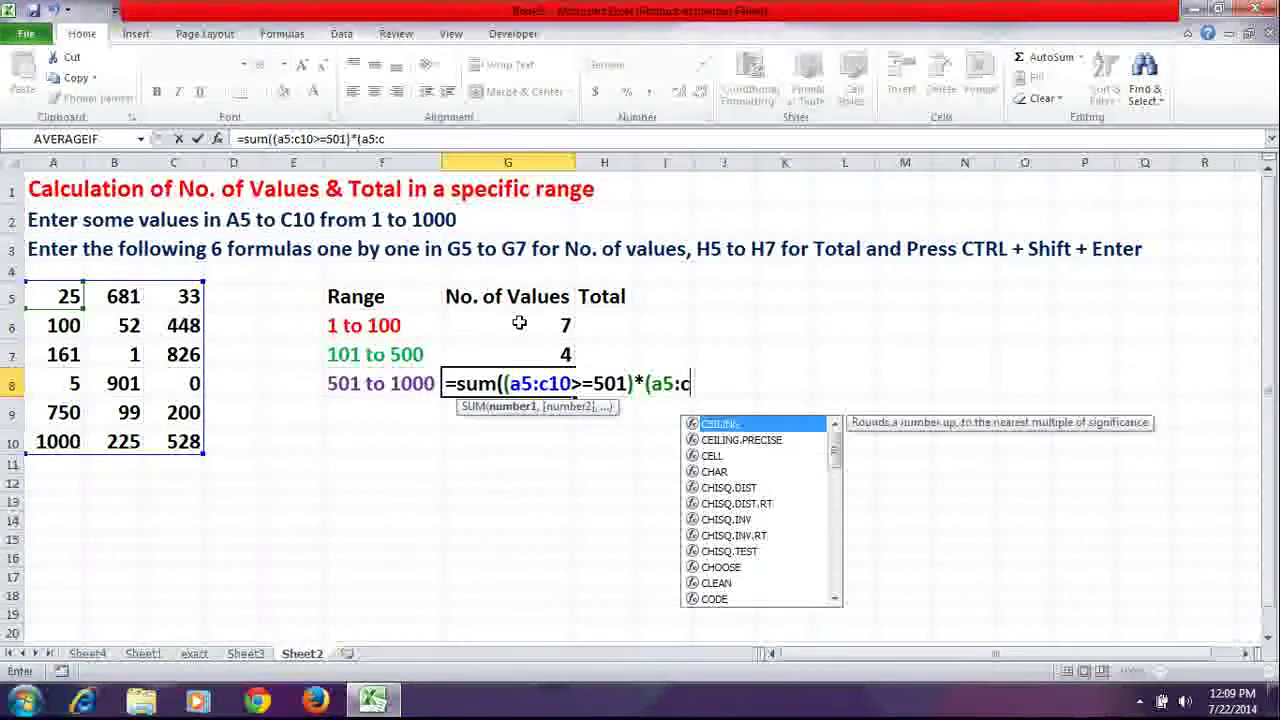
text(10<=1000)))
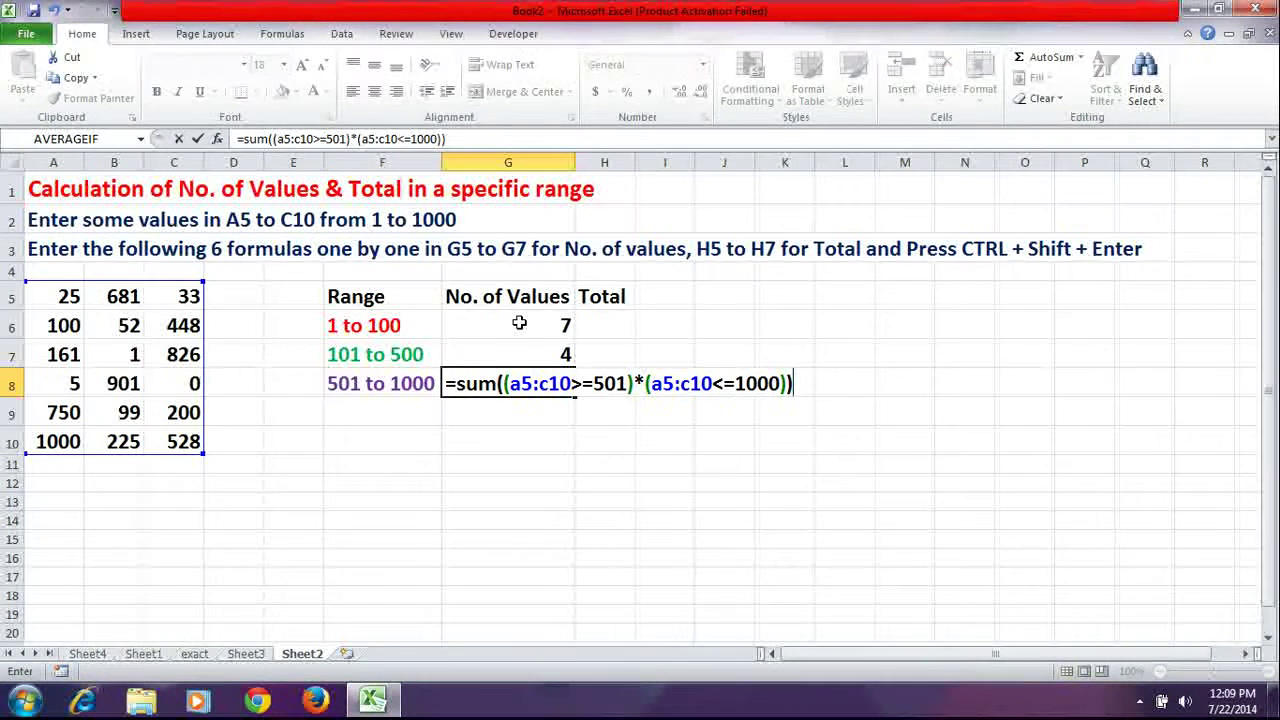
key(ctrl+shift+Return)
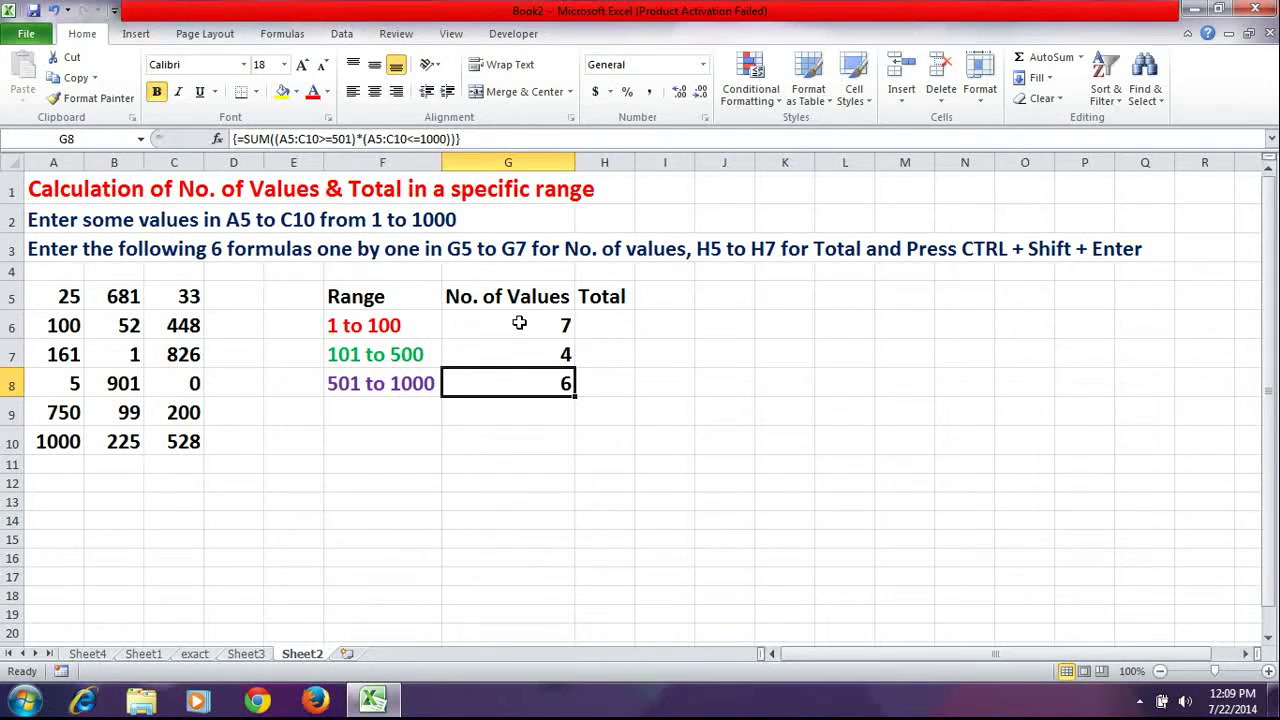
Enter the array formula {=SUM(IF(A5:C10>=1,IF(A5:C10<=100,A5:C10)))} in H6 for the 1–100 total
click(519, 322)
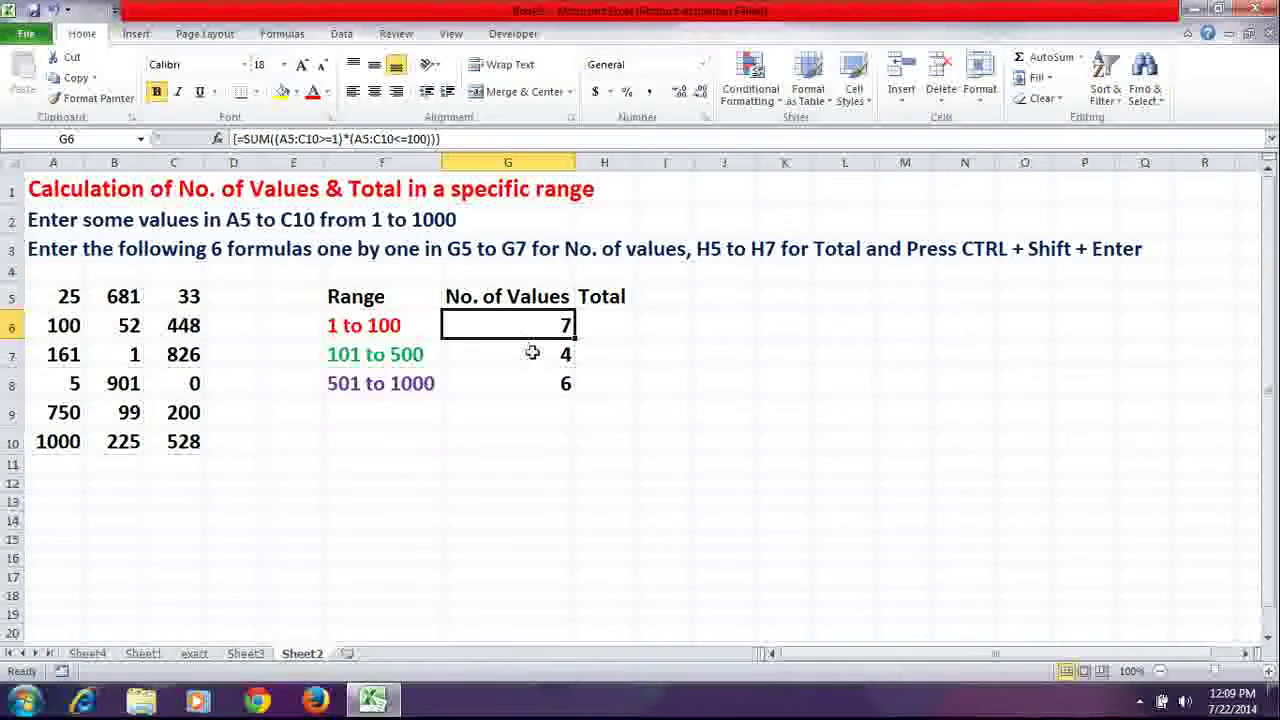
click(618, 326)
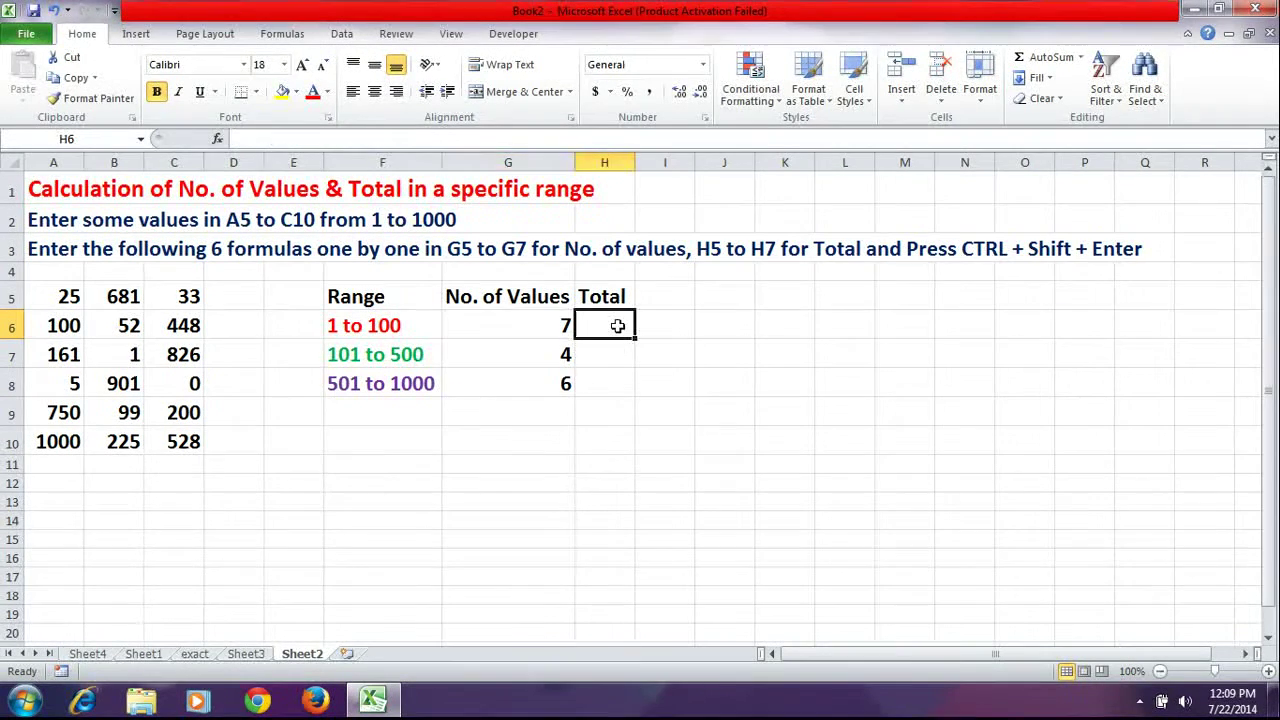
text(=)
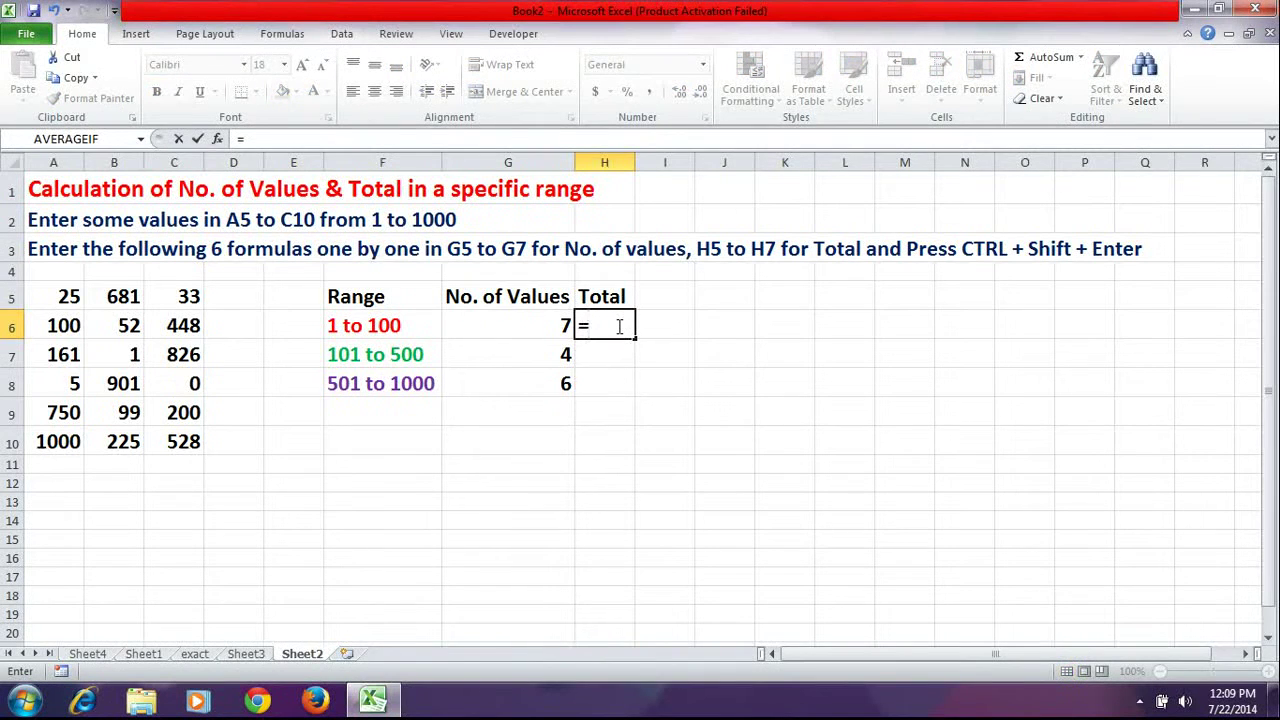
text(sum)
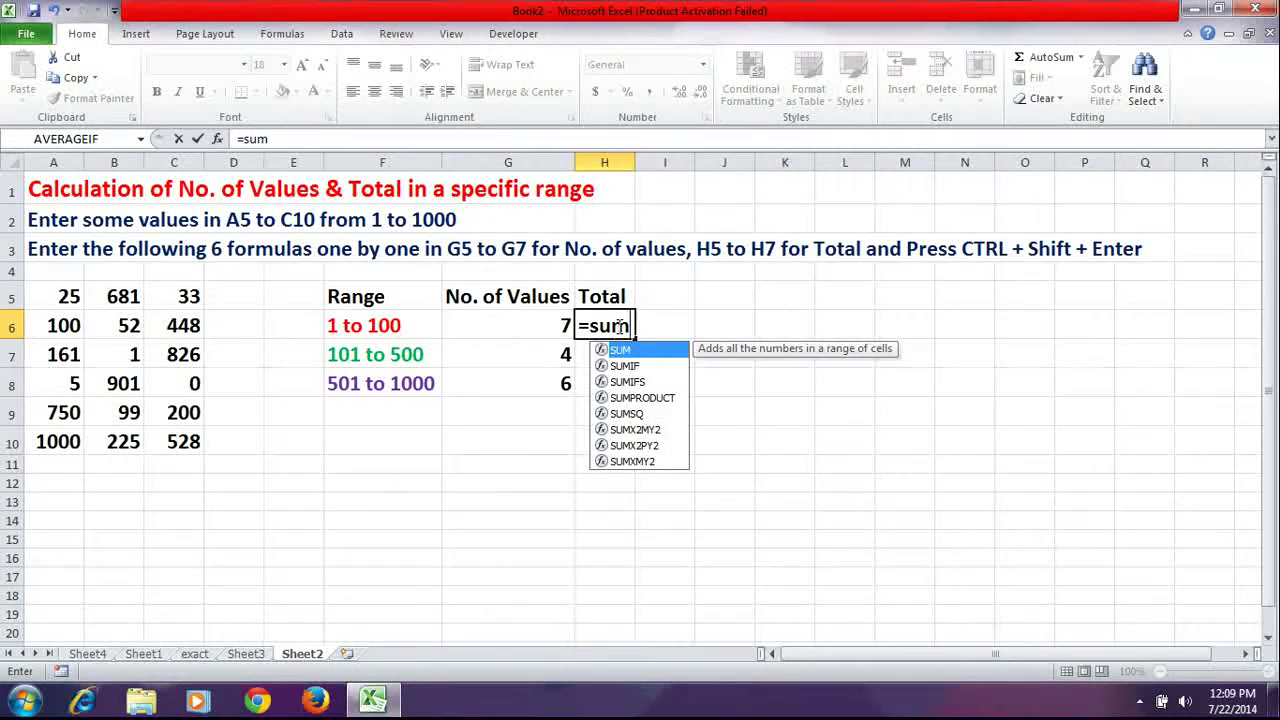
text((if()
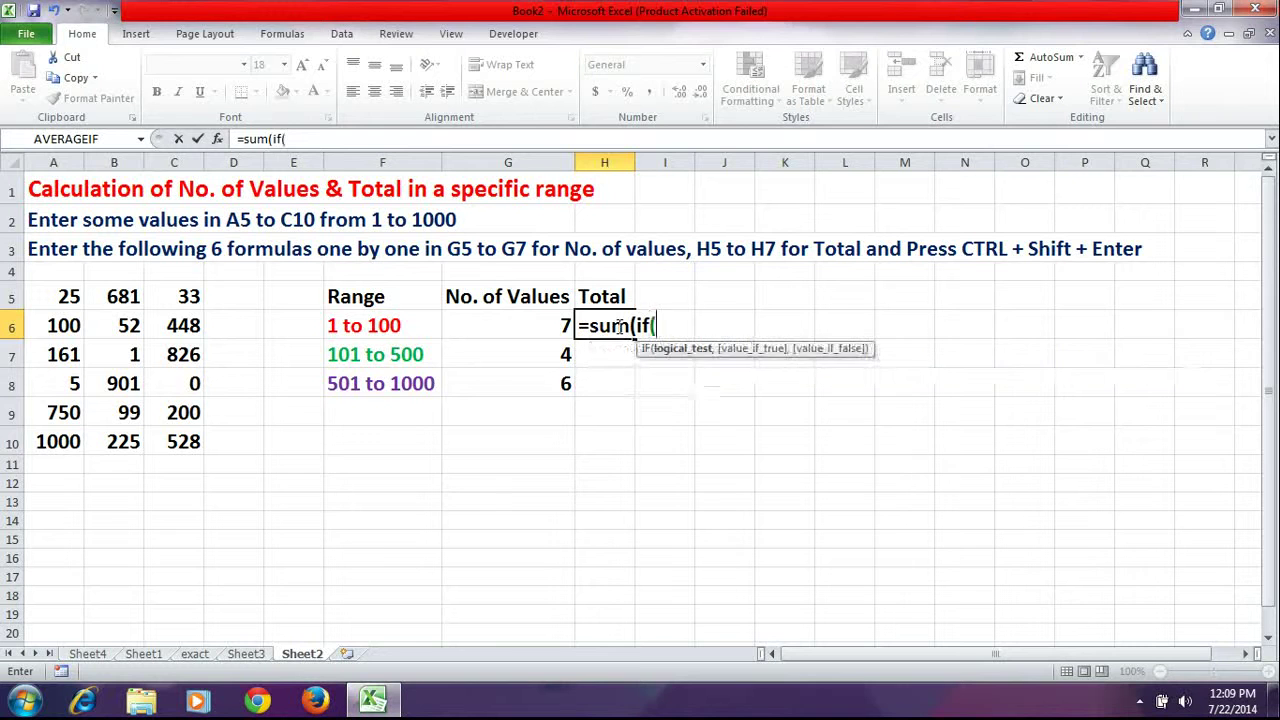
text(c)
key(BackSpace)
text(a5:)
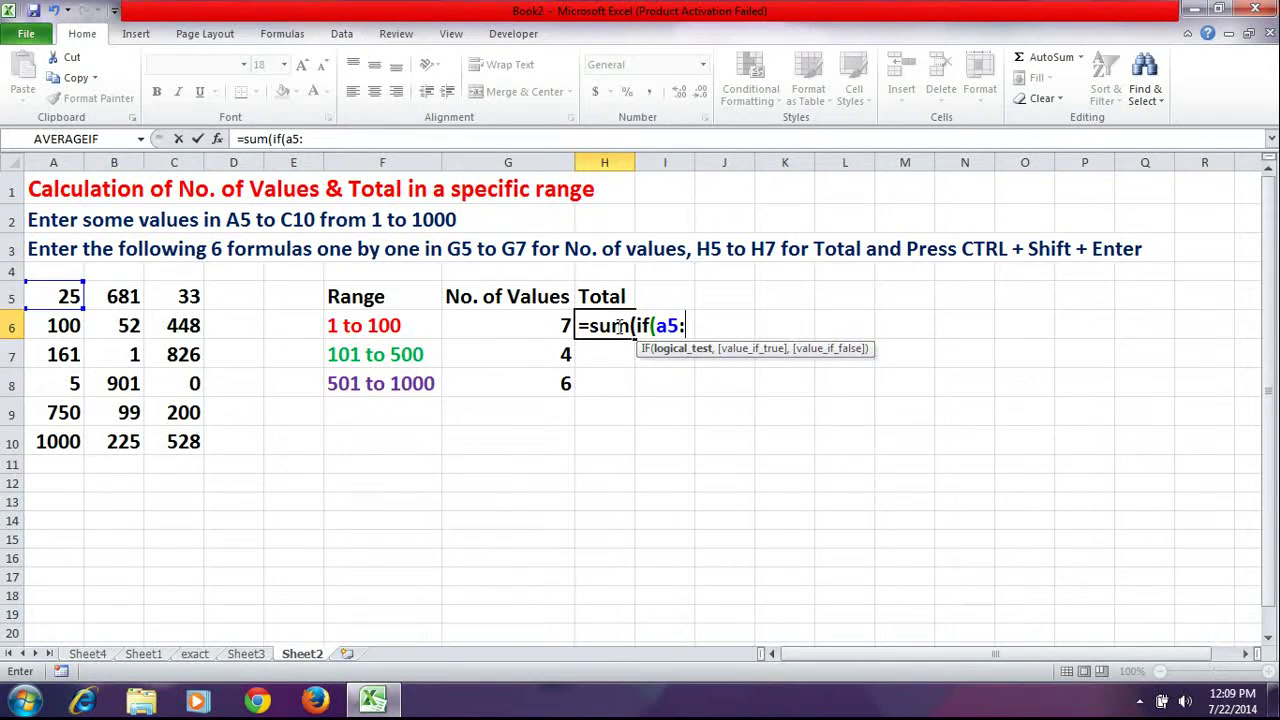
text(c)
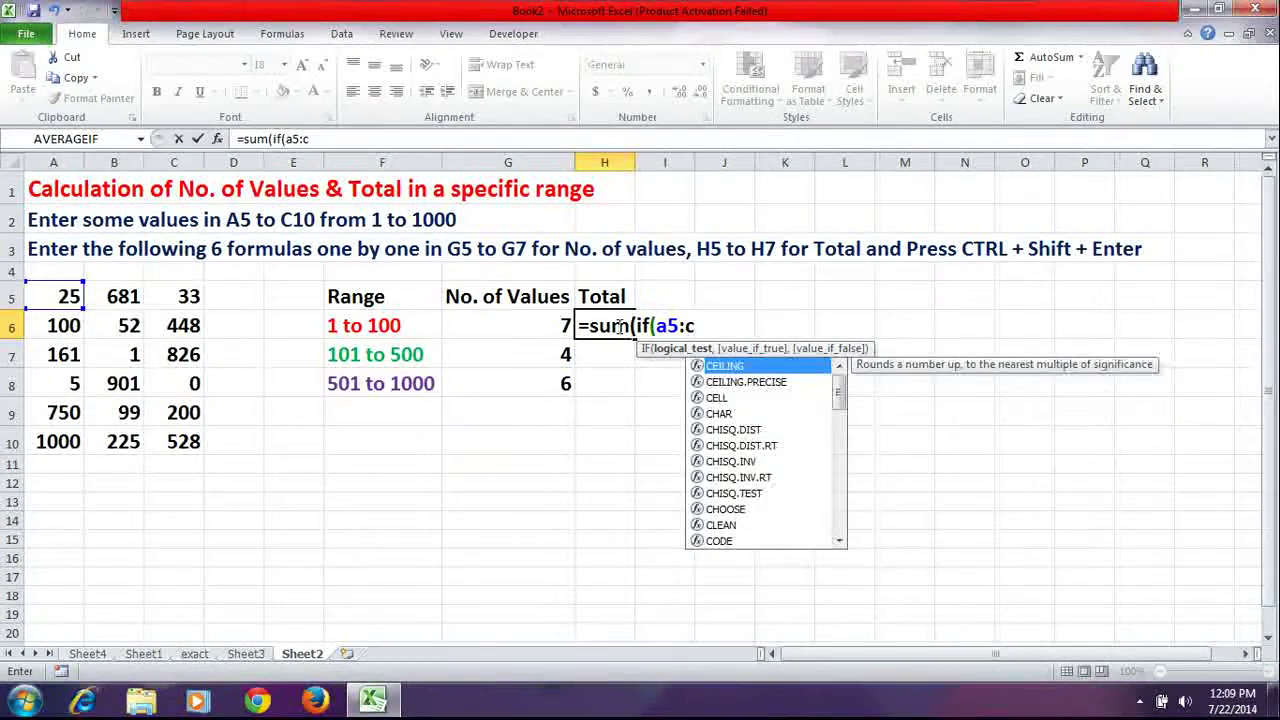
text(10>=1,if(a)
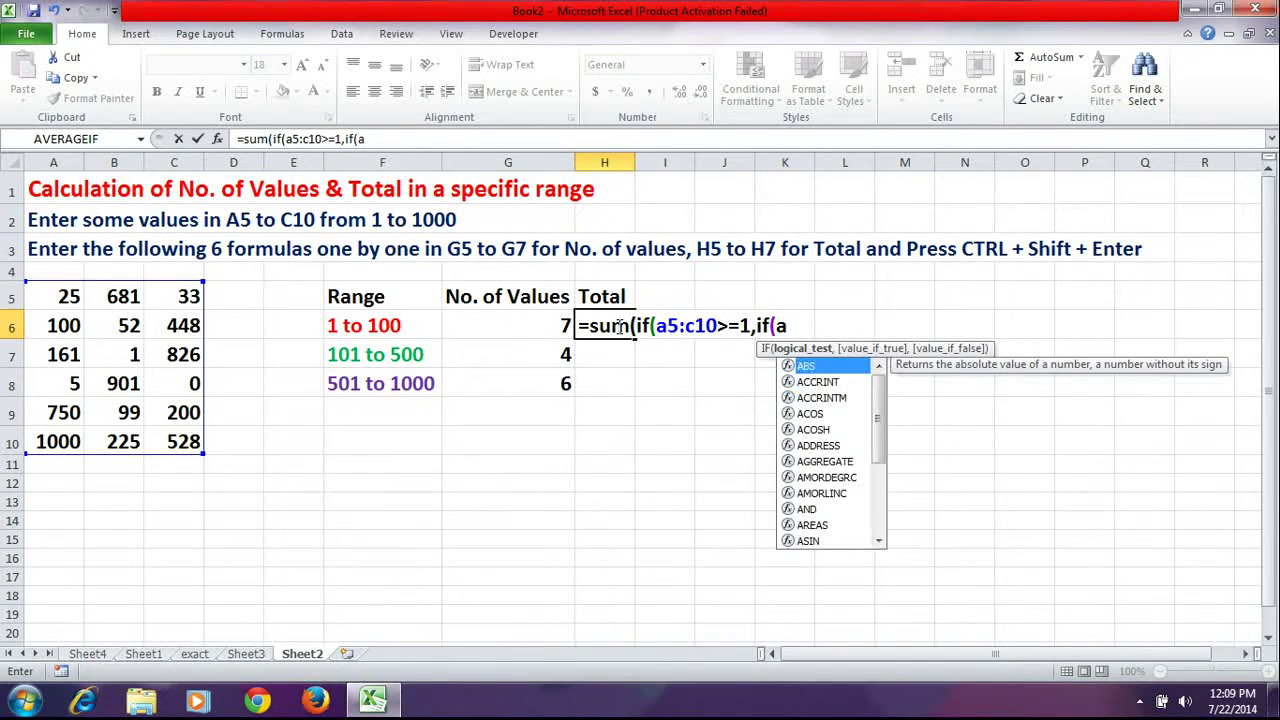
text(5:c10)
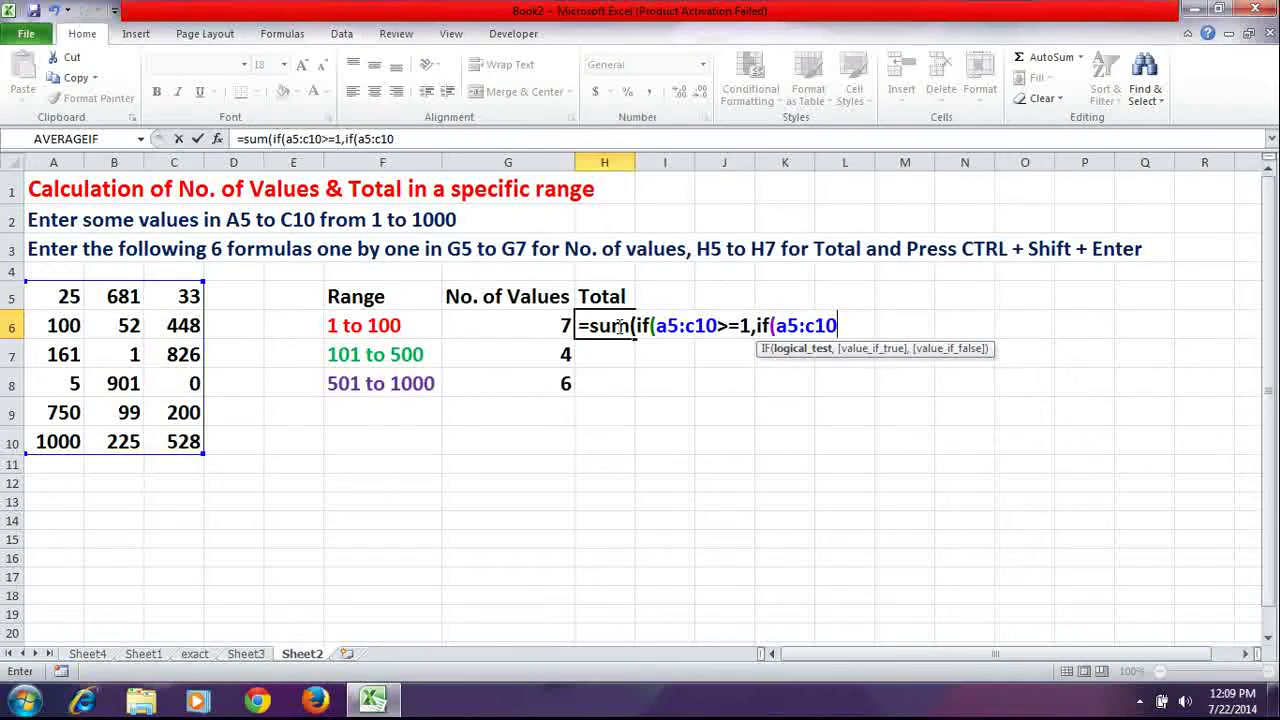
text(<=100,)
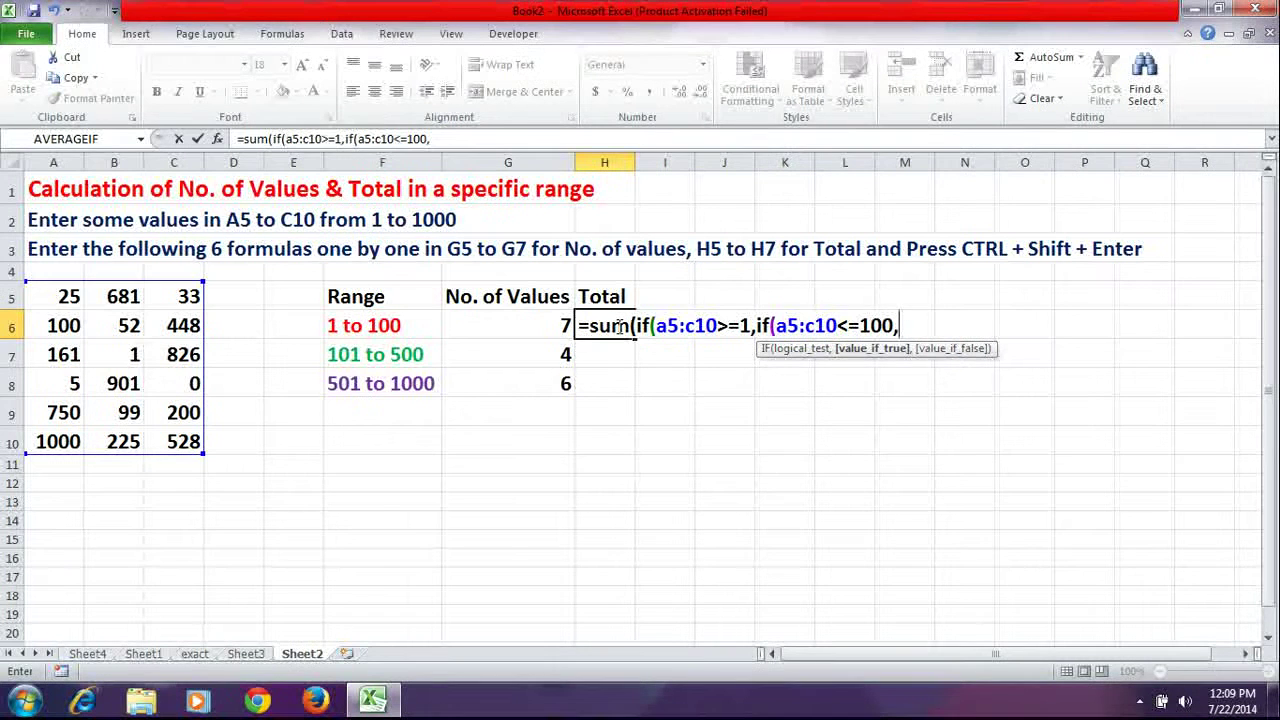
text(a)
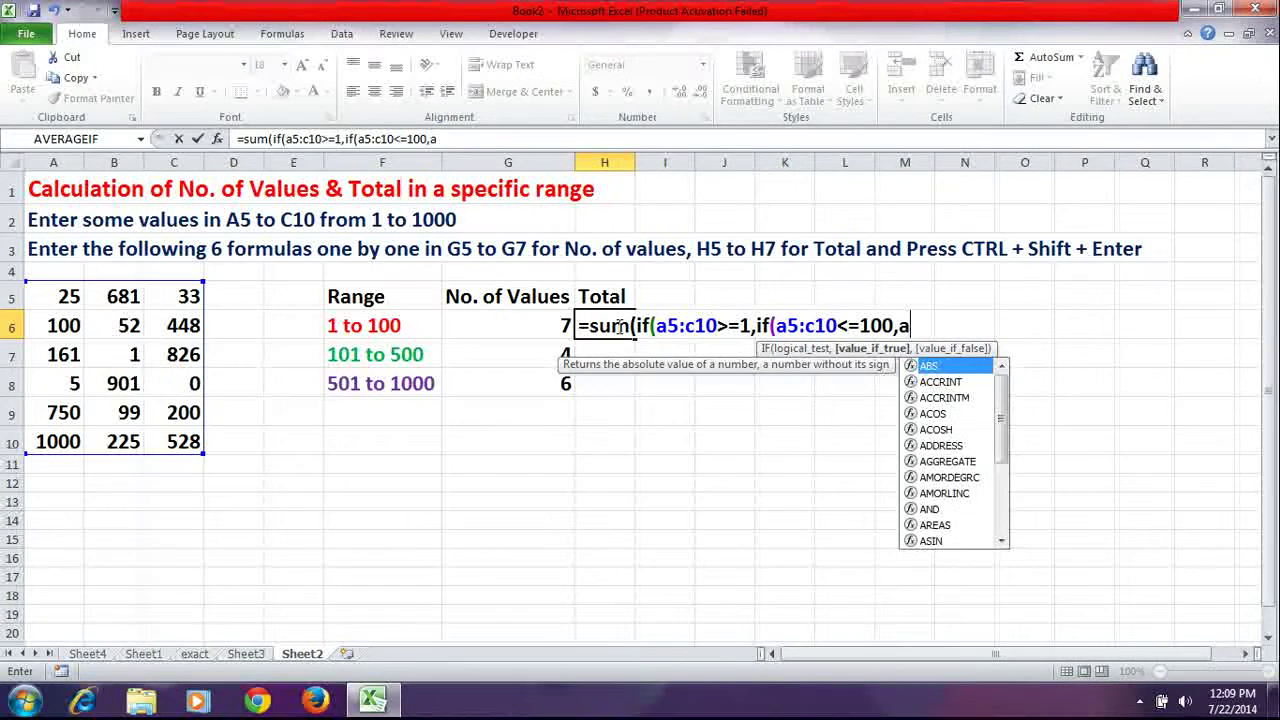
text(5:c)
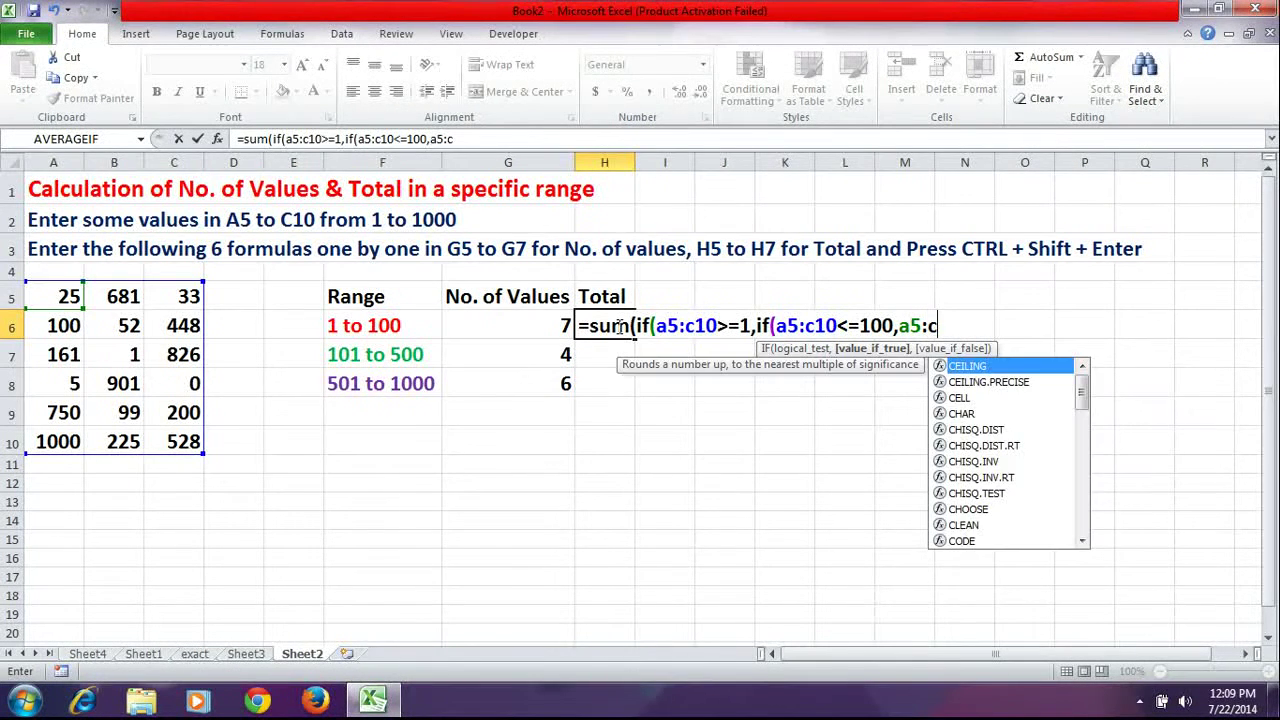
text(10)
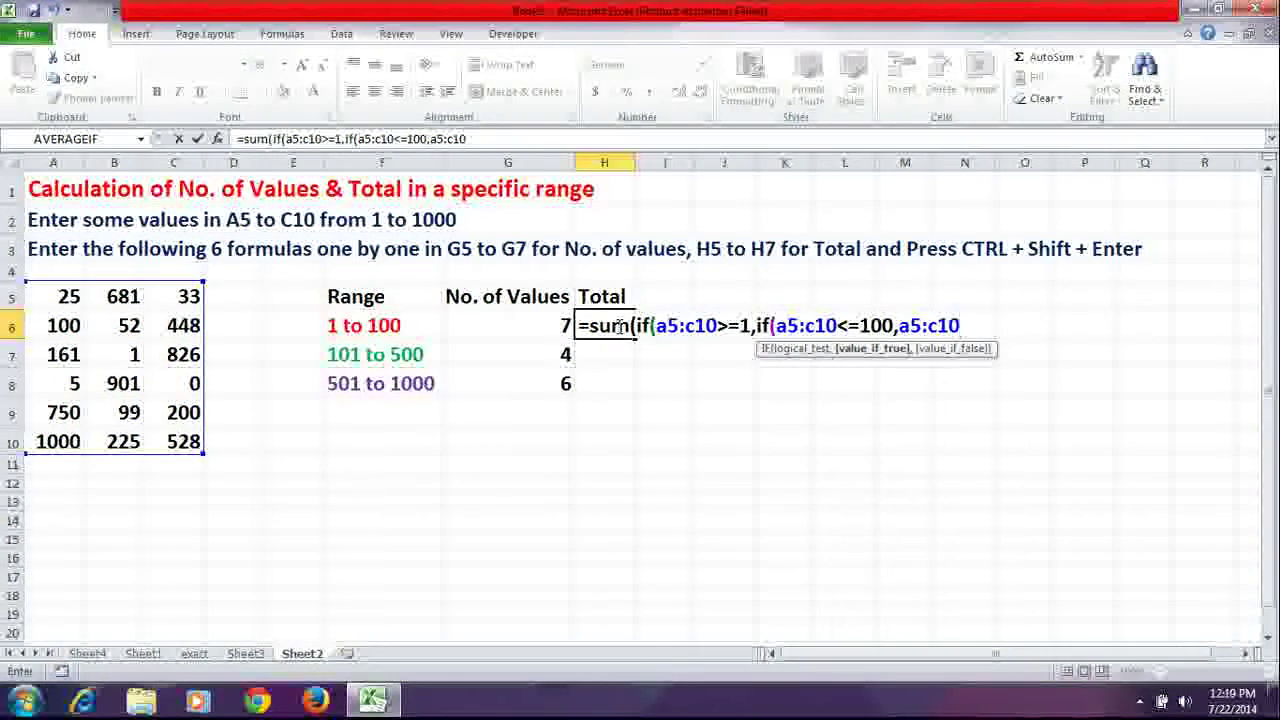
text())
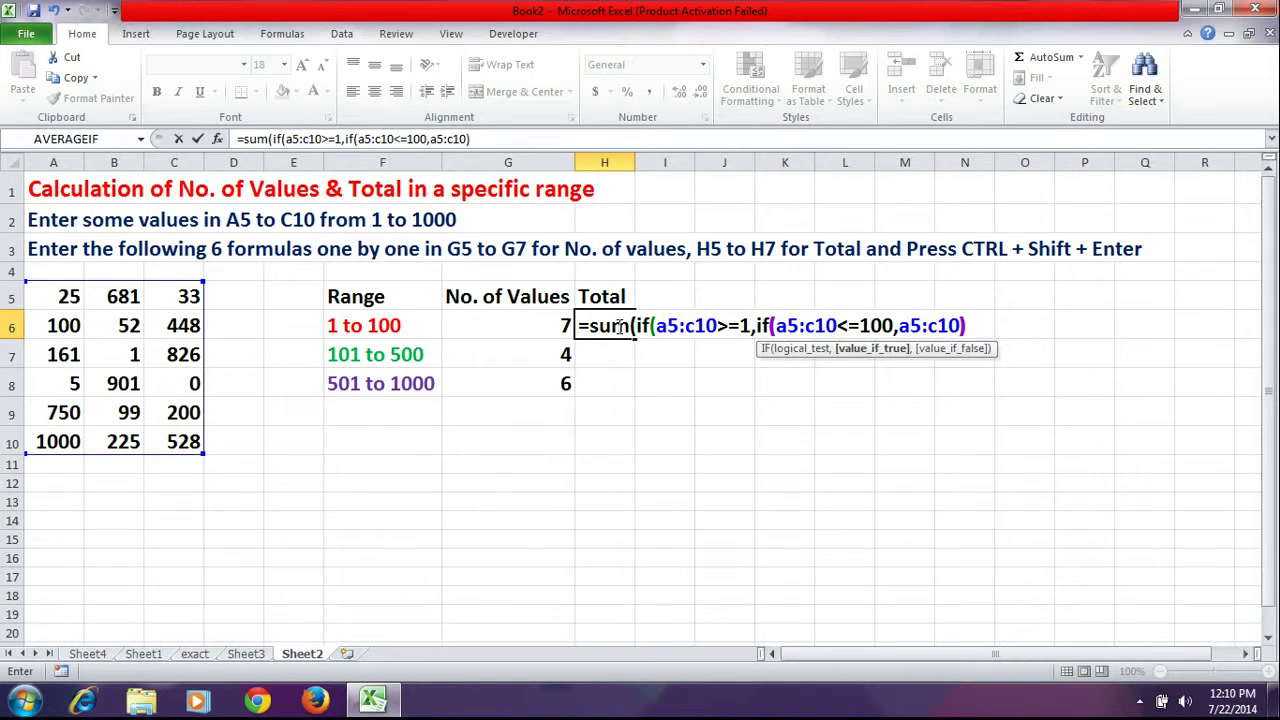
text())
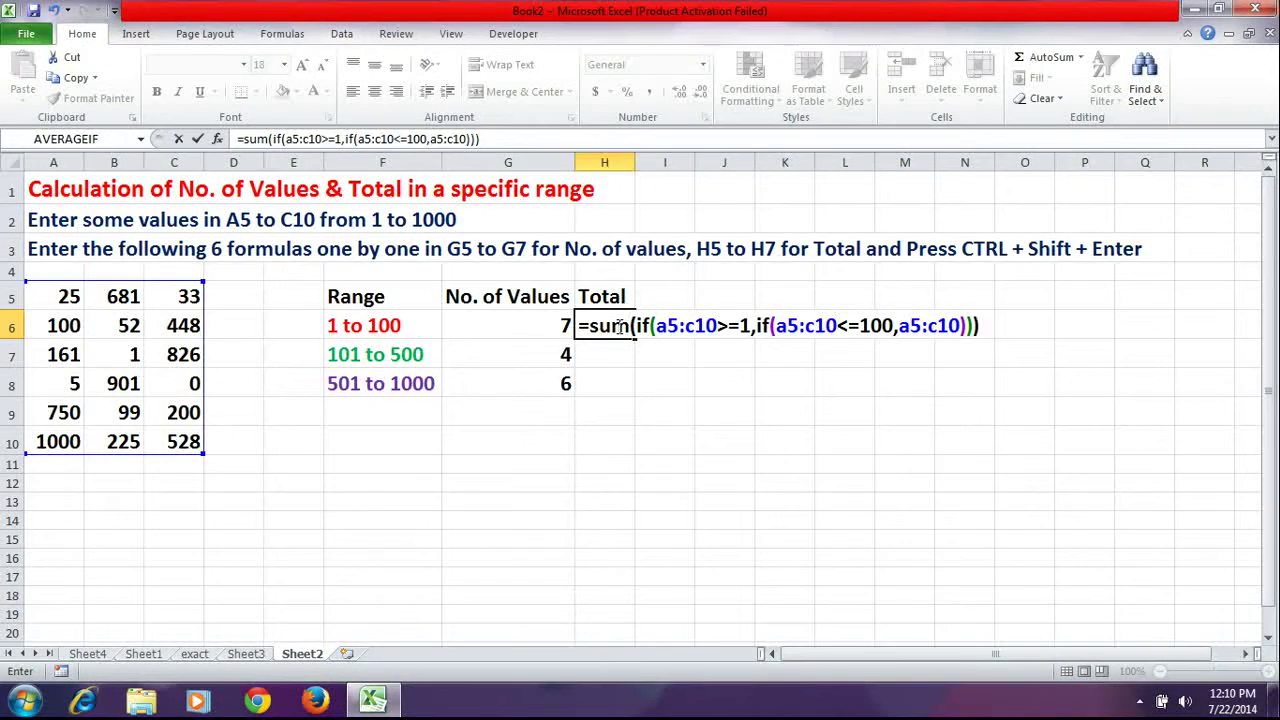
key(ctrl+shift+Return)
Put the array formula {=SUM(IF(A5:C10>=101,IF(A5:C10<=500,A5:C10)))} in H7, returning 1034
key(Down)
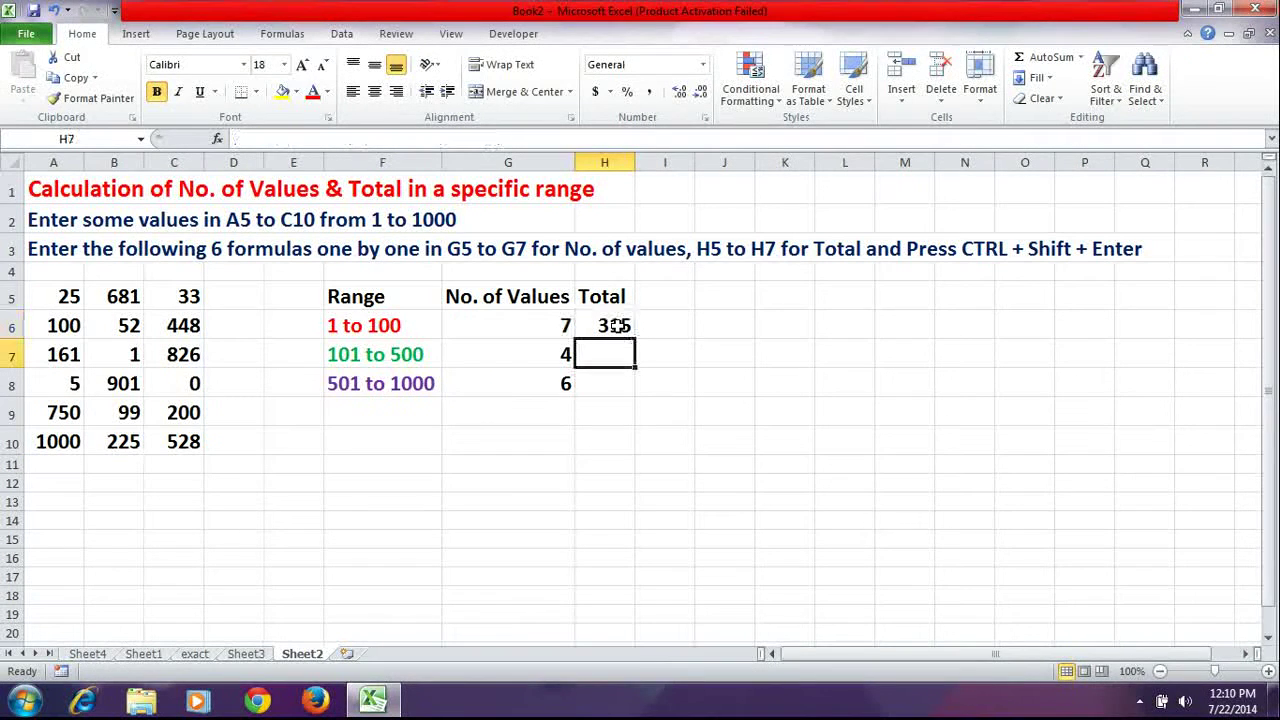
text(=)
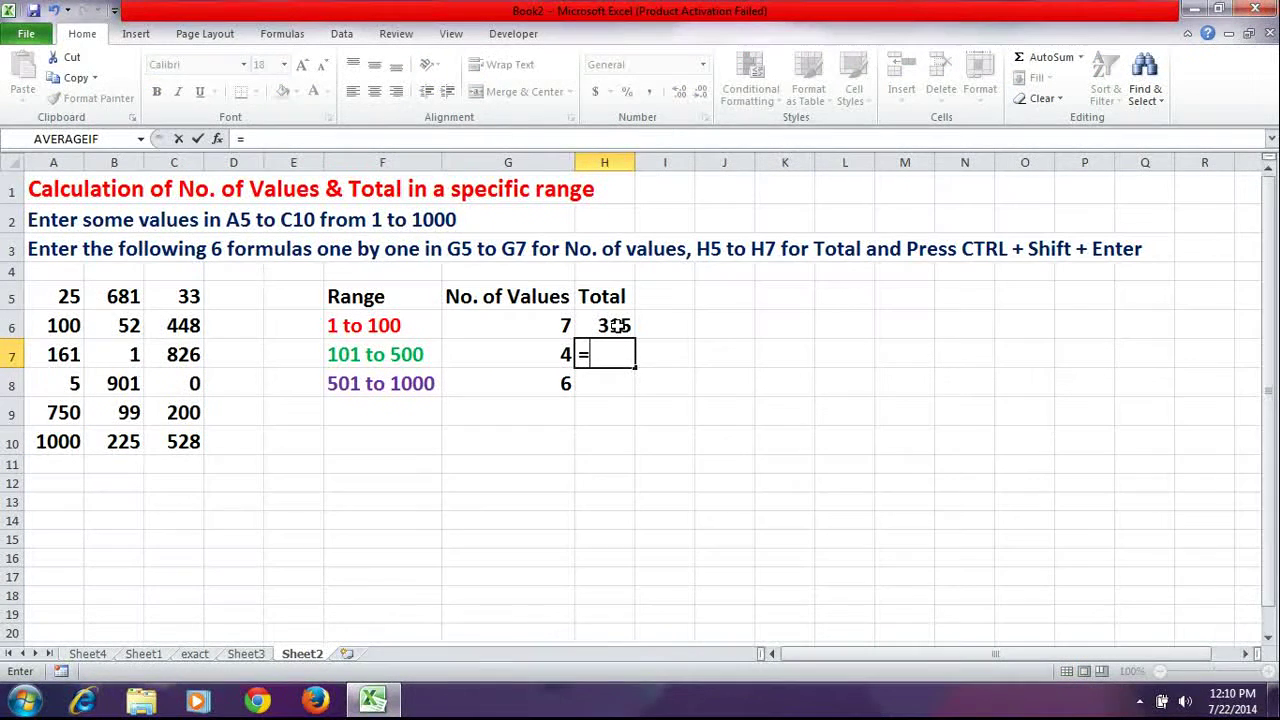
text(sum)
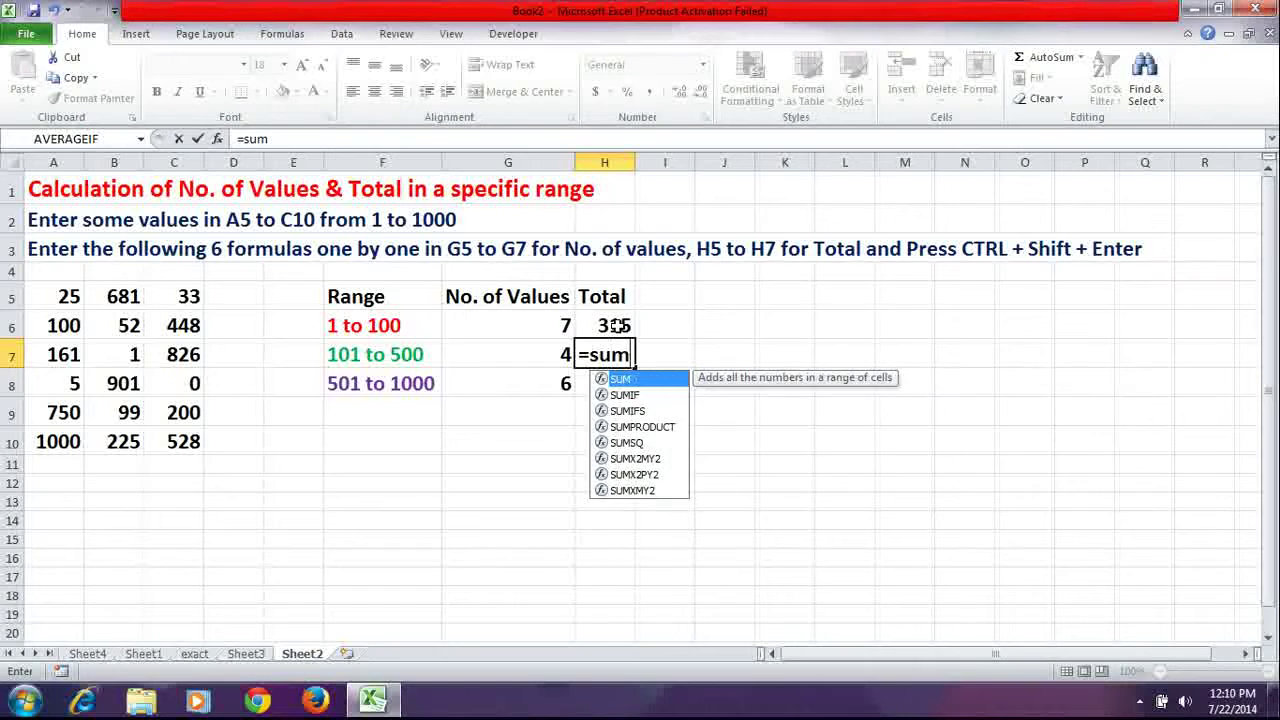
text((if()
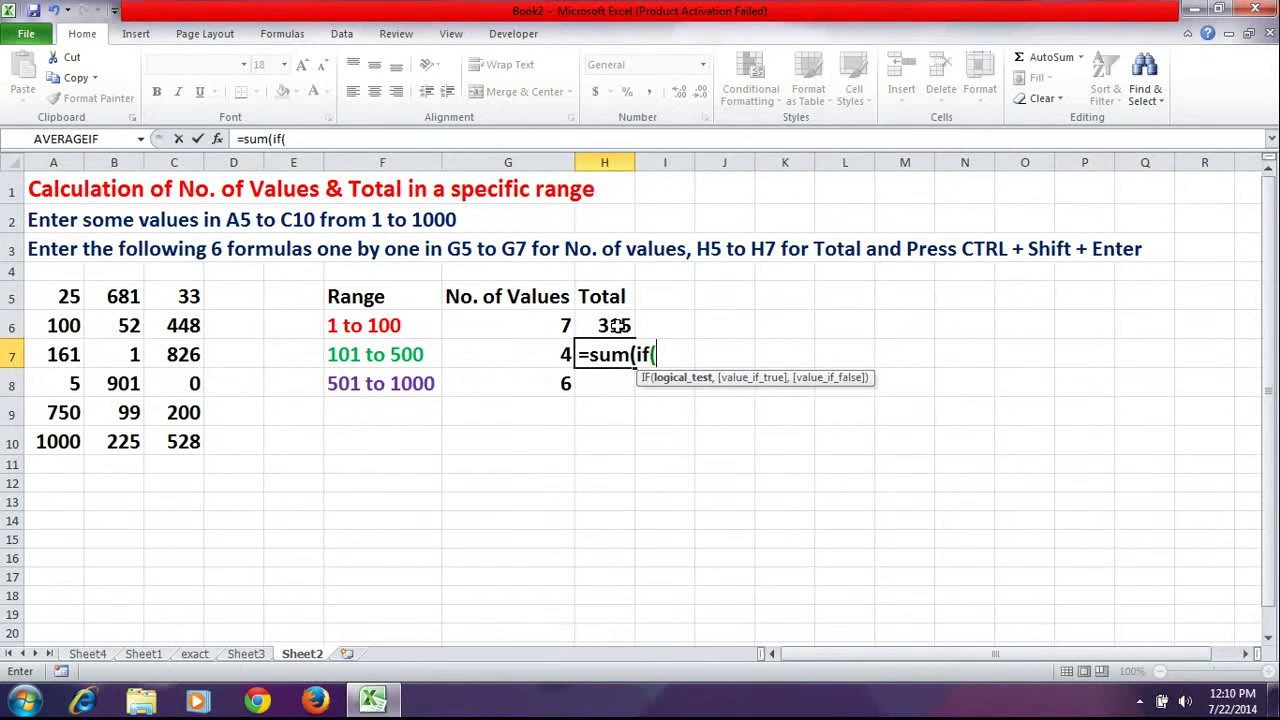
text(a5:)
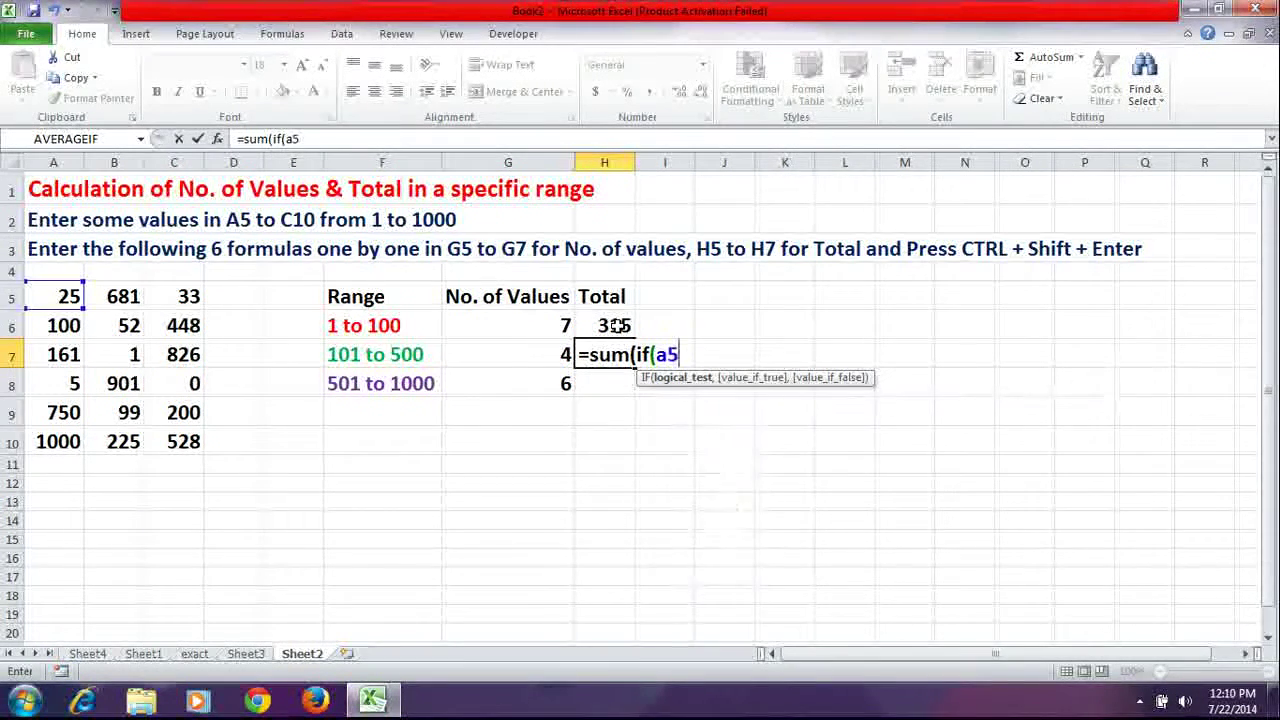
text(c10>=101)
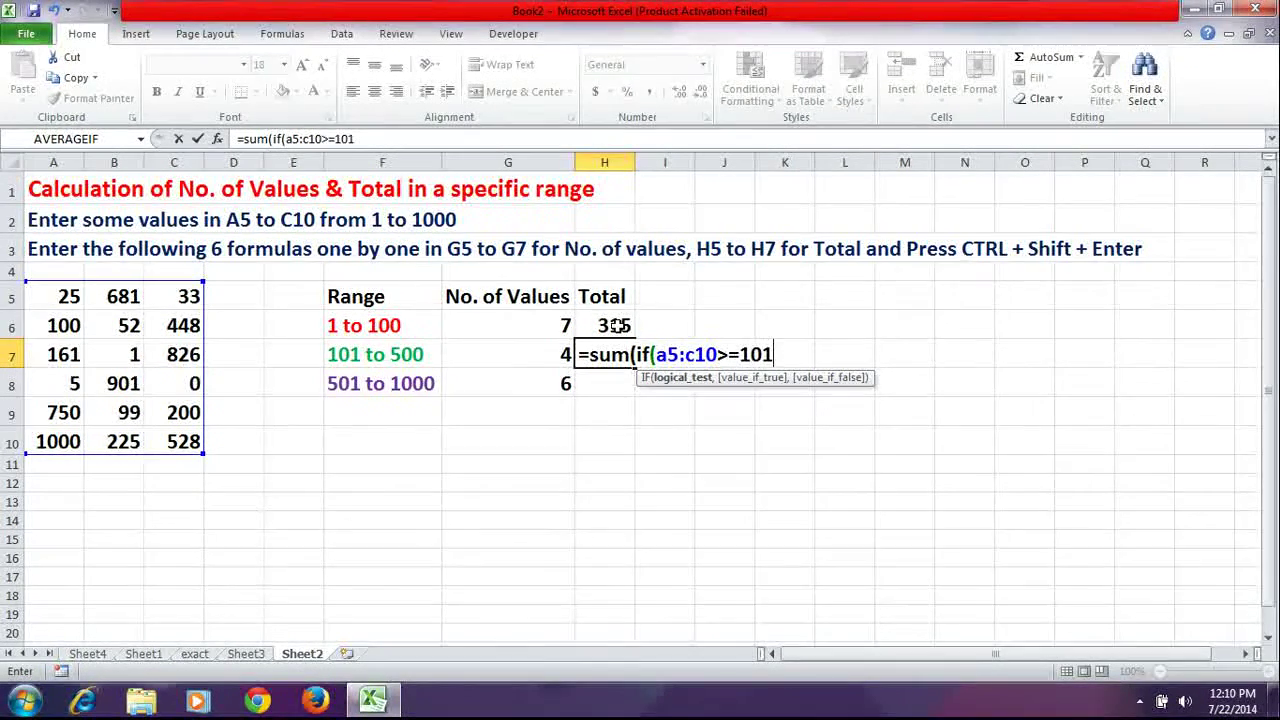
text(,if(a5:c)
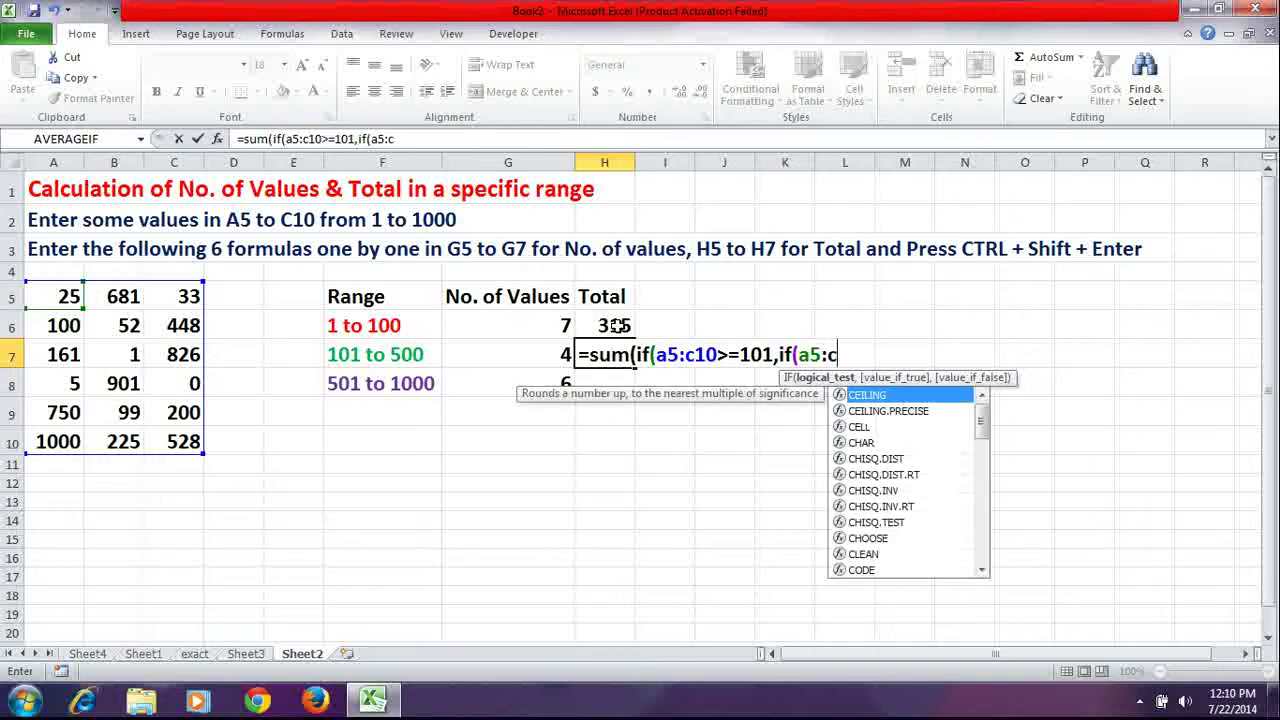
text(10<=500)
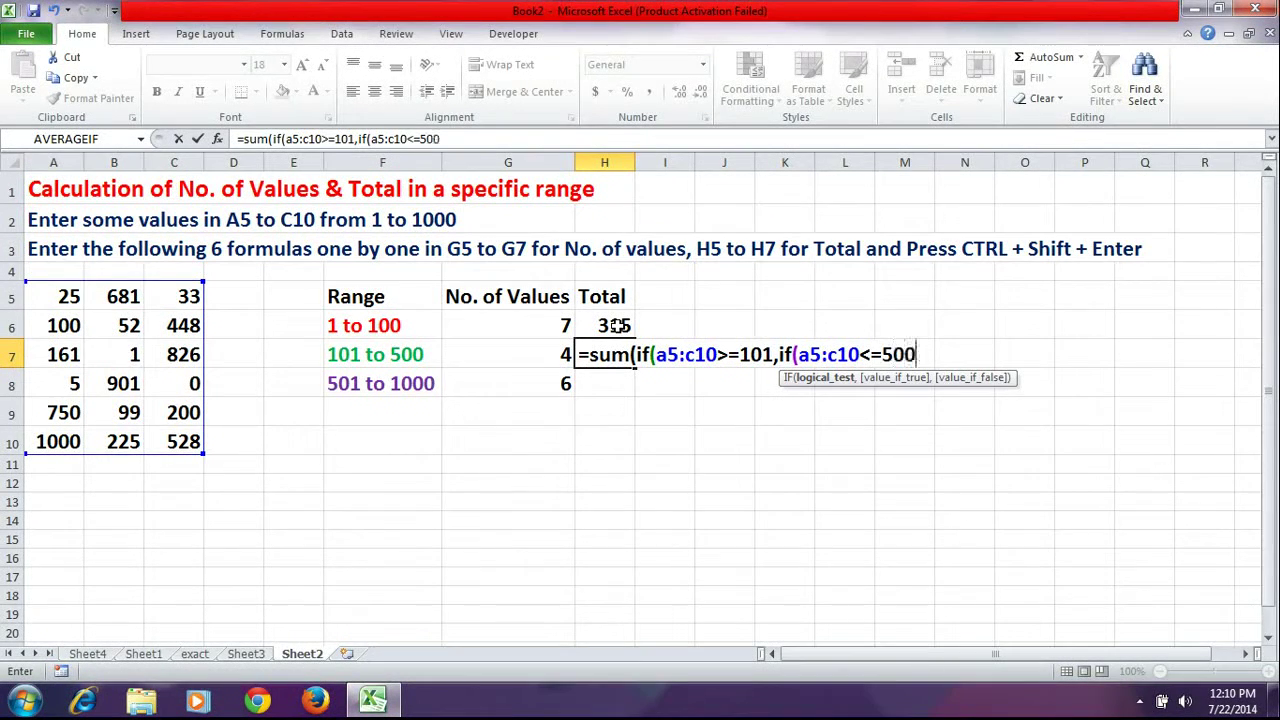
text(,)
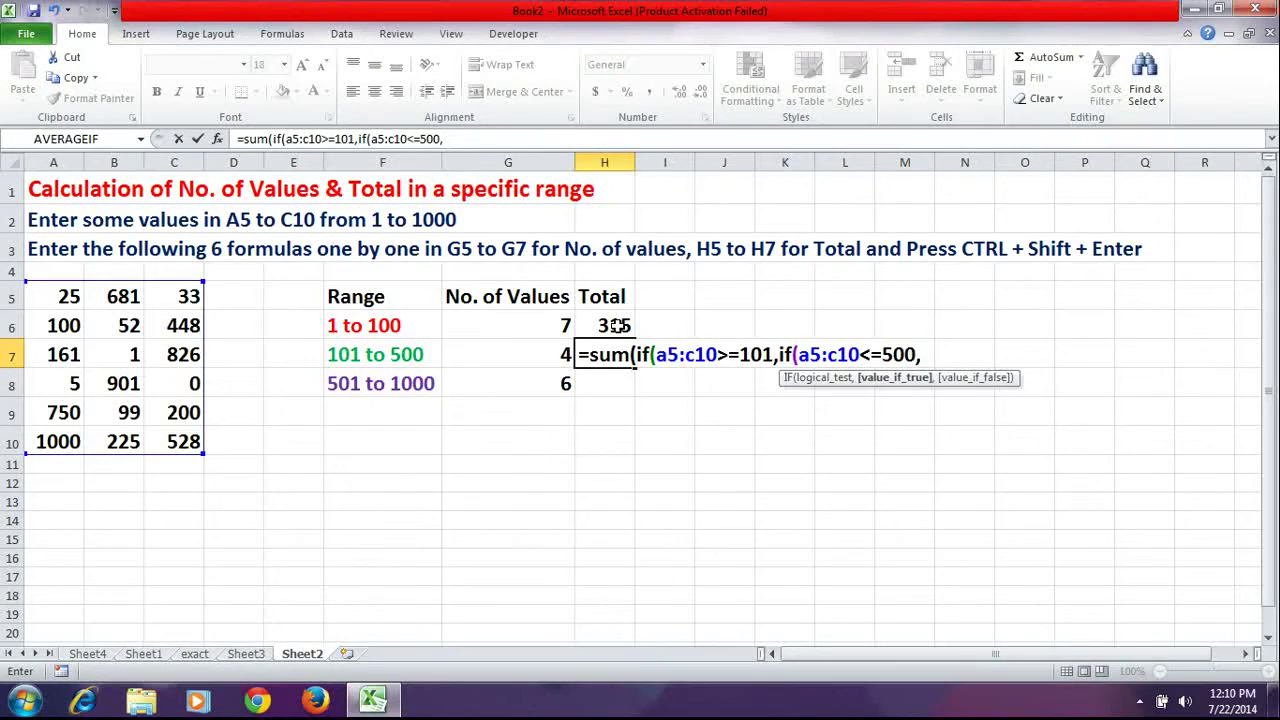
text(a5)
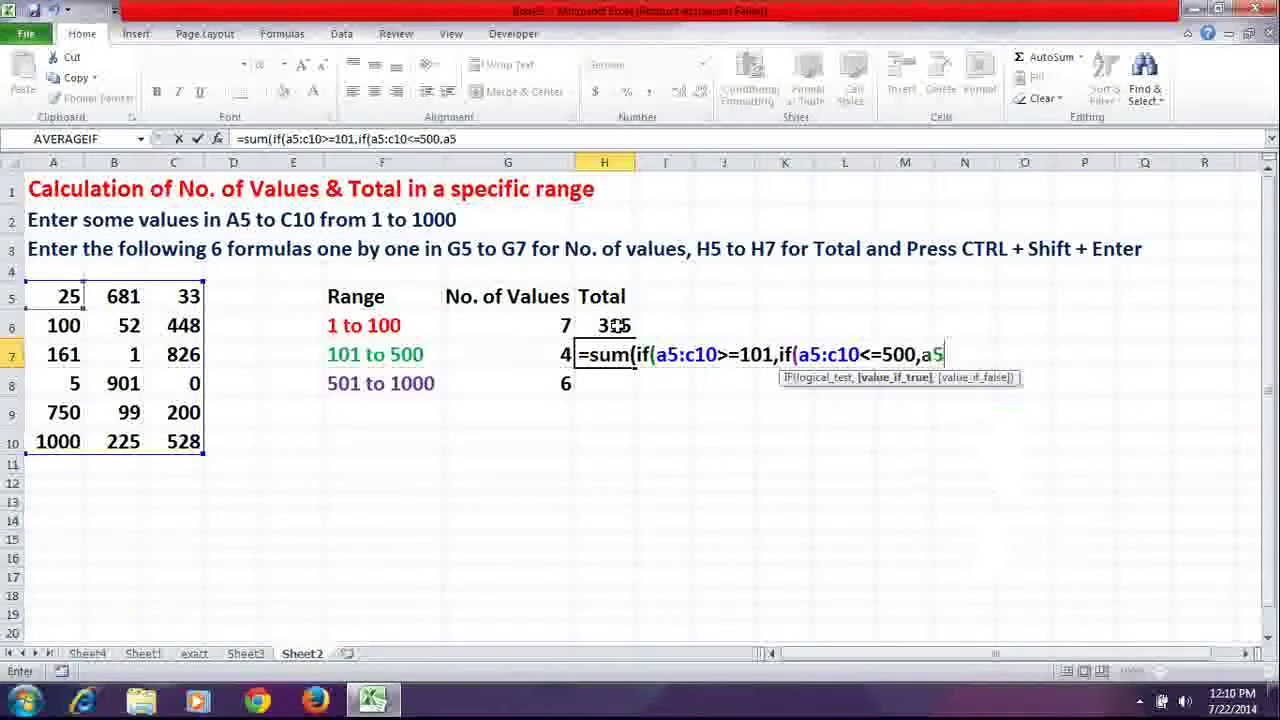
text(:c10))))
key(ctrl+shift+Return)
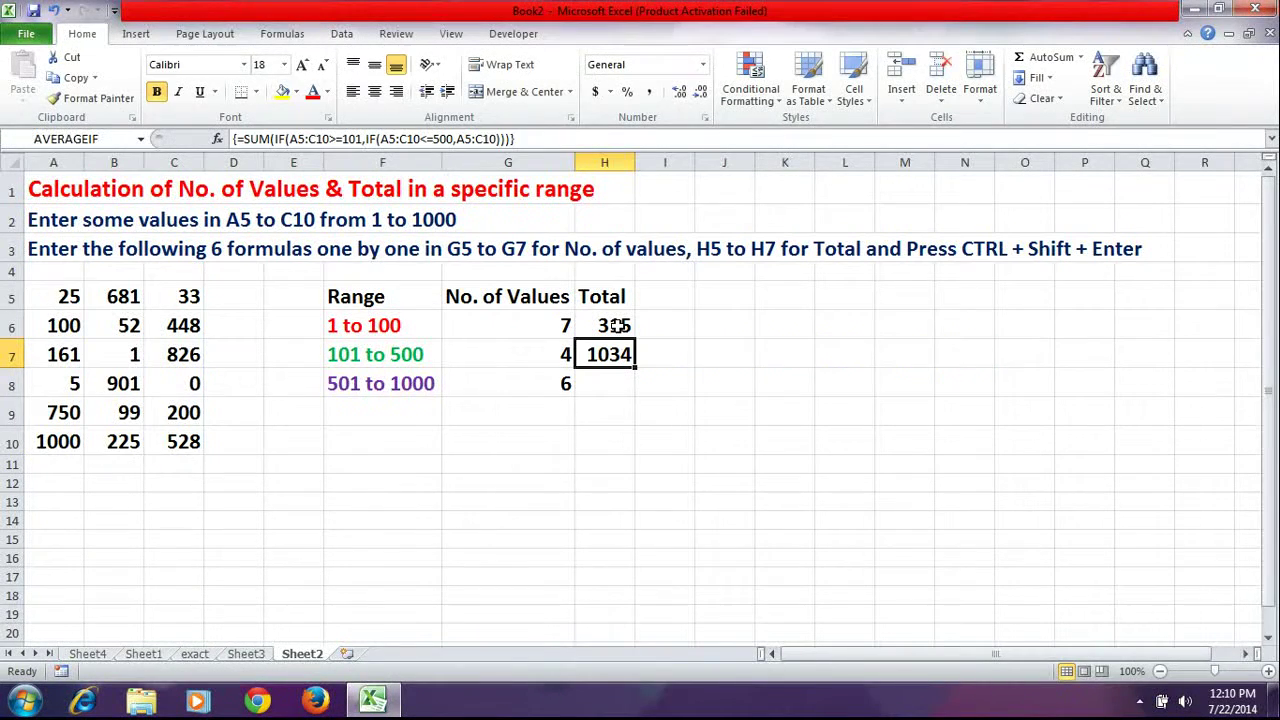
key(Down)
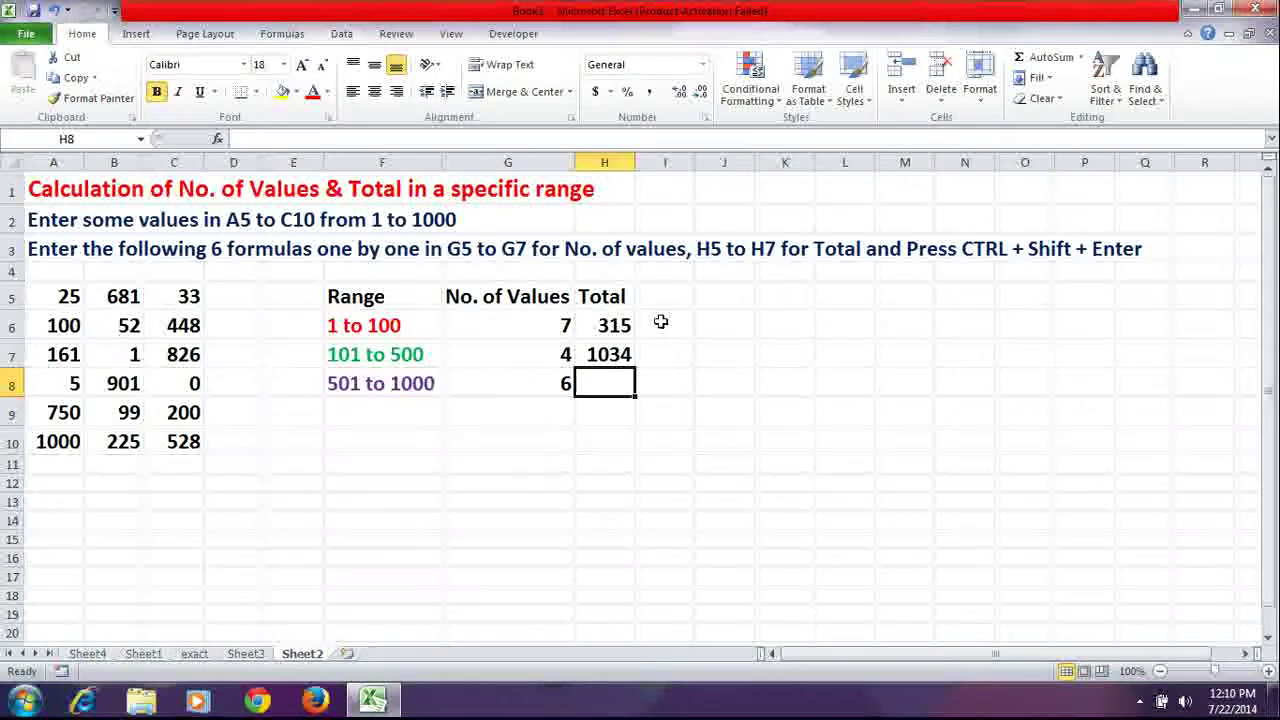
Enter the array formula {=SUM(IF(A5:C10>=501,IF(A5:C10<=1000,A5:C10)))} in H8, returning 4686
text(=)
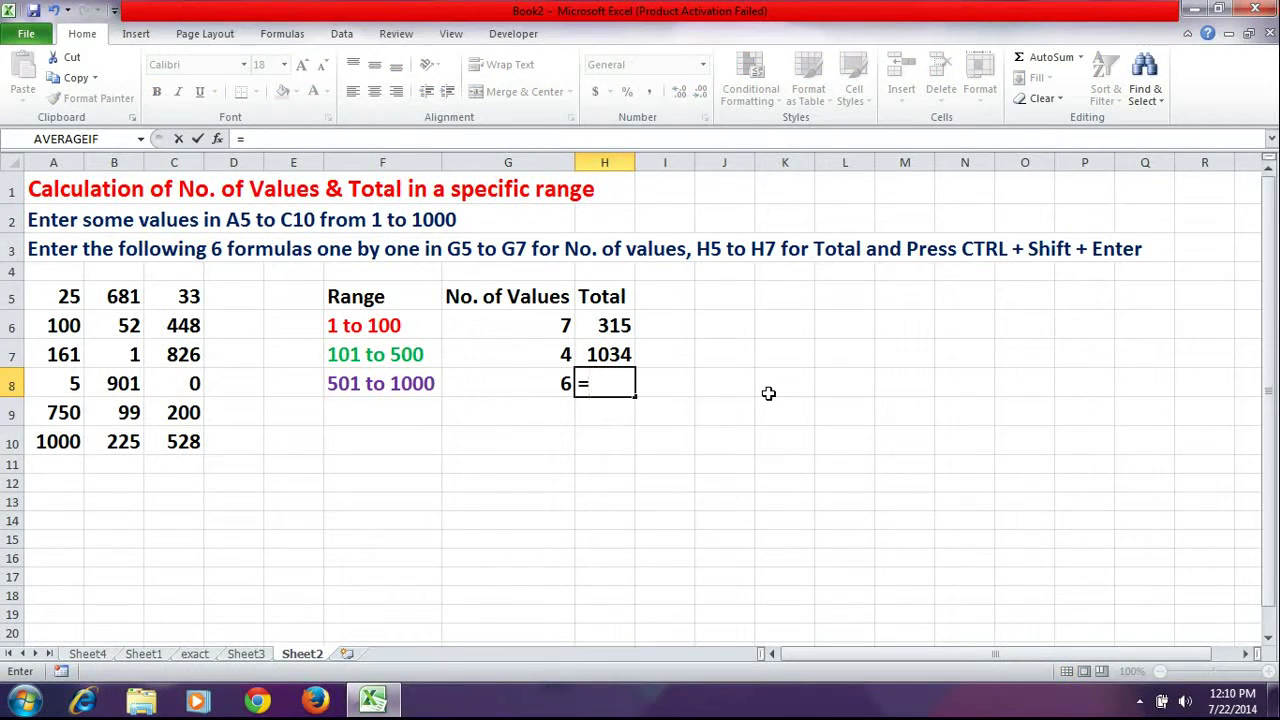
text(sum()
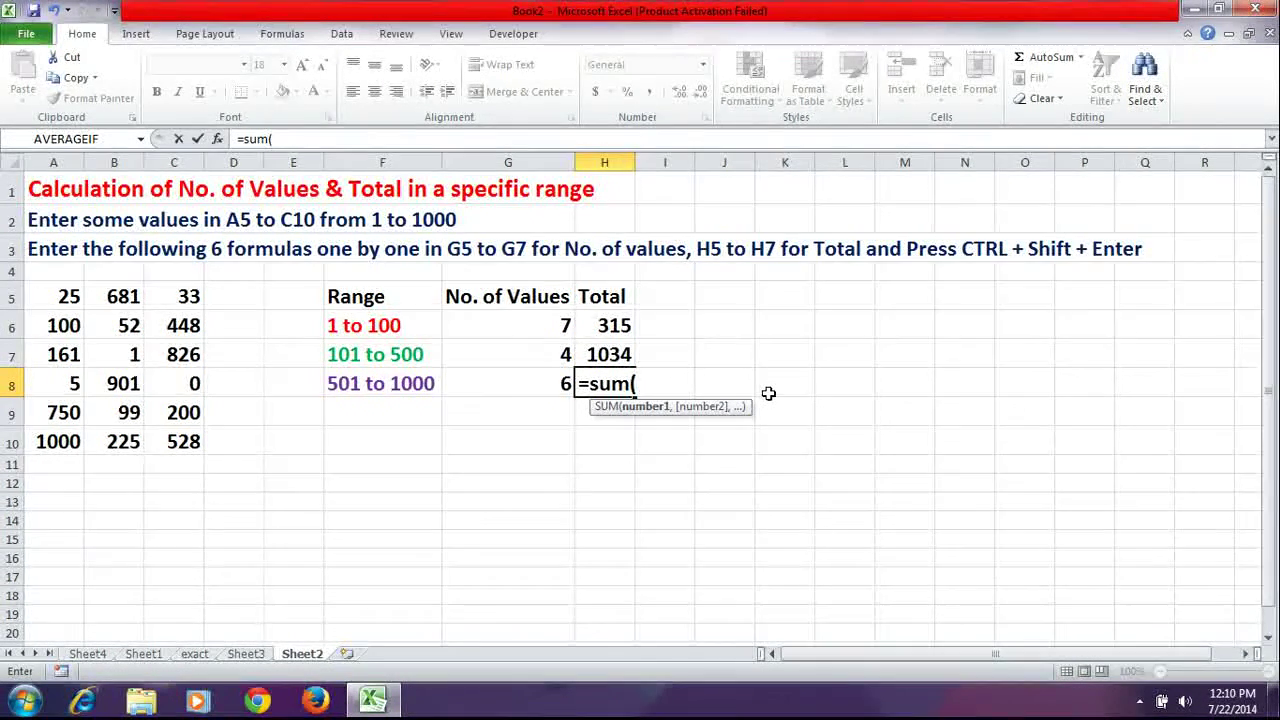
text(if()
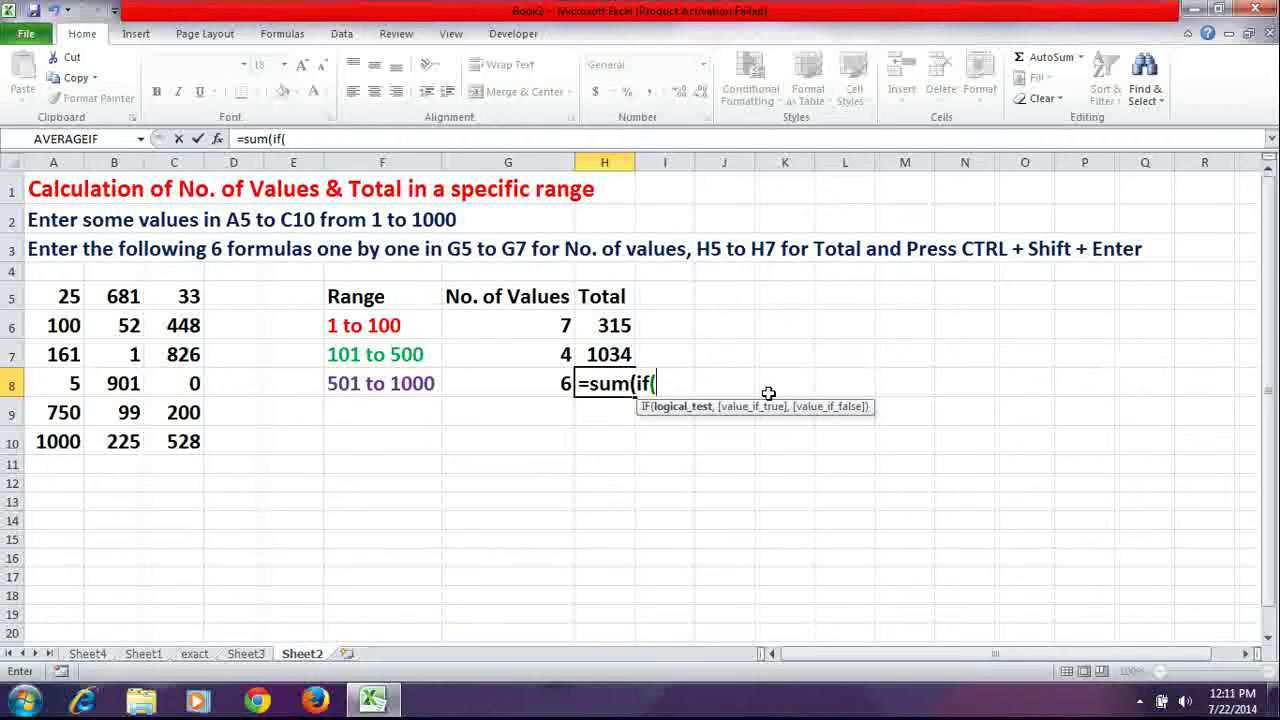
text(a5)
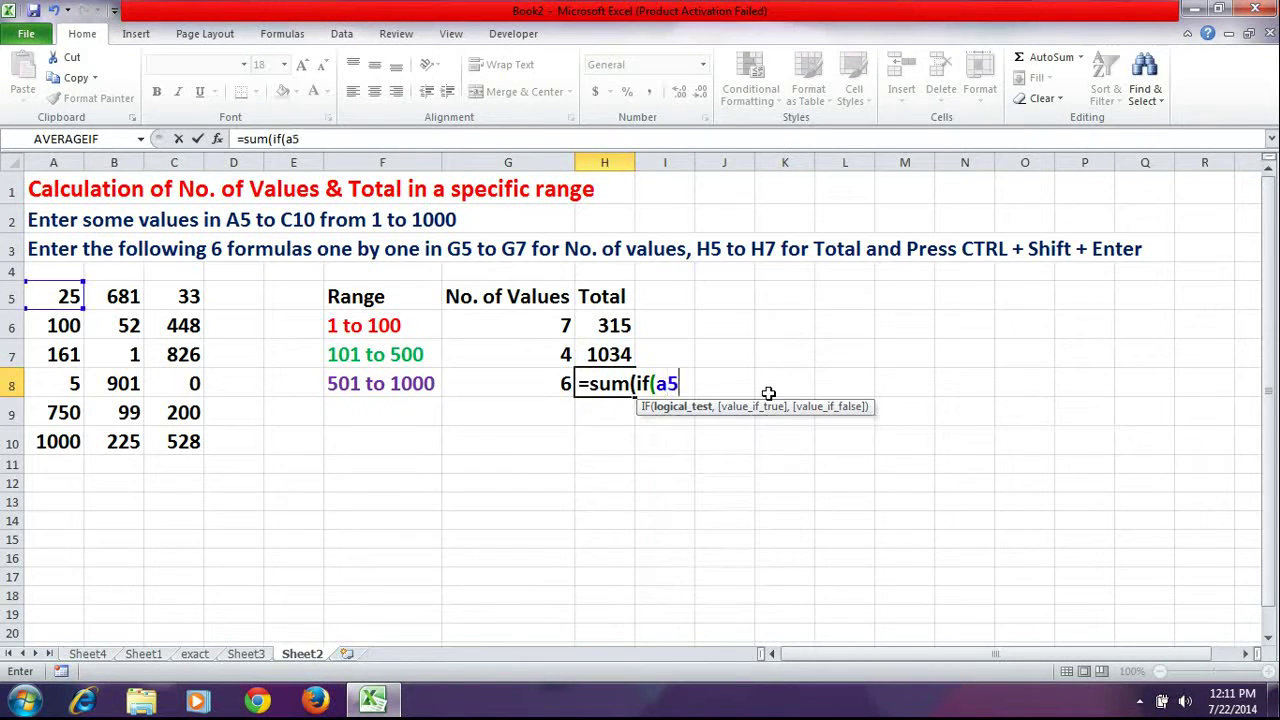
text(:)
text(c10)
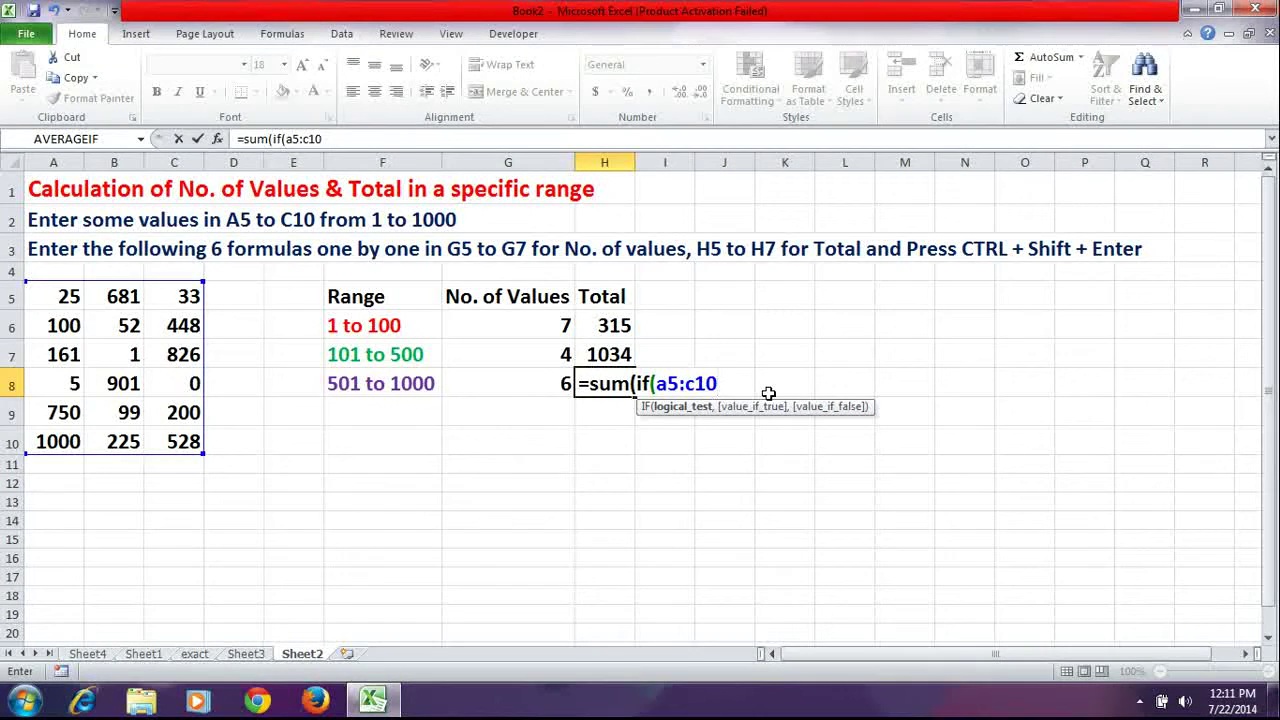
text(>=)
text(501)
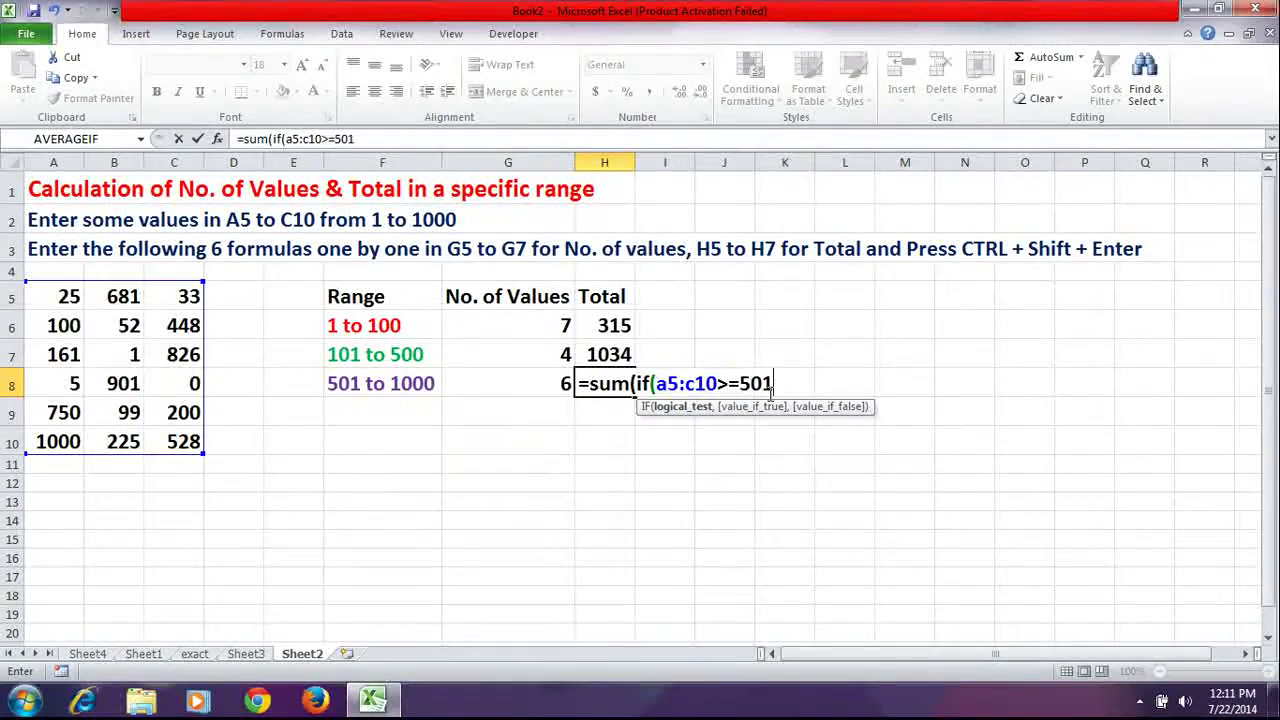
text())
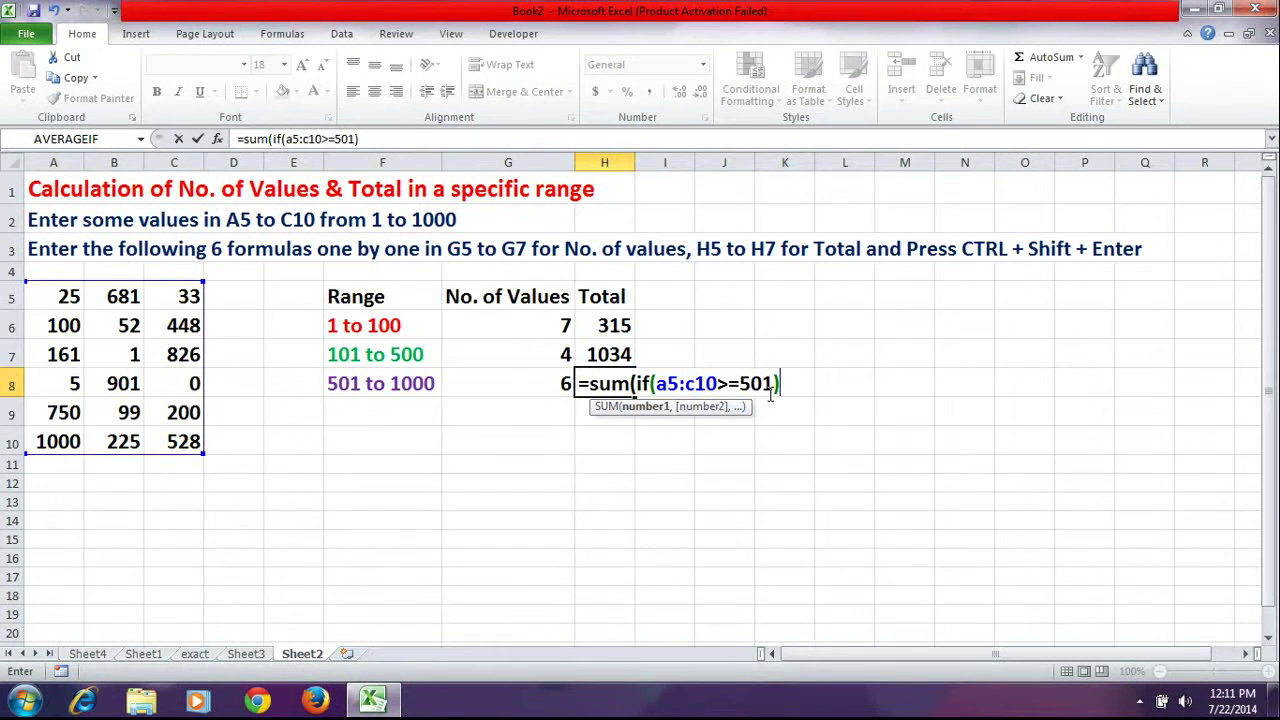
key(BackSpace)
text(,if)
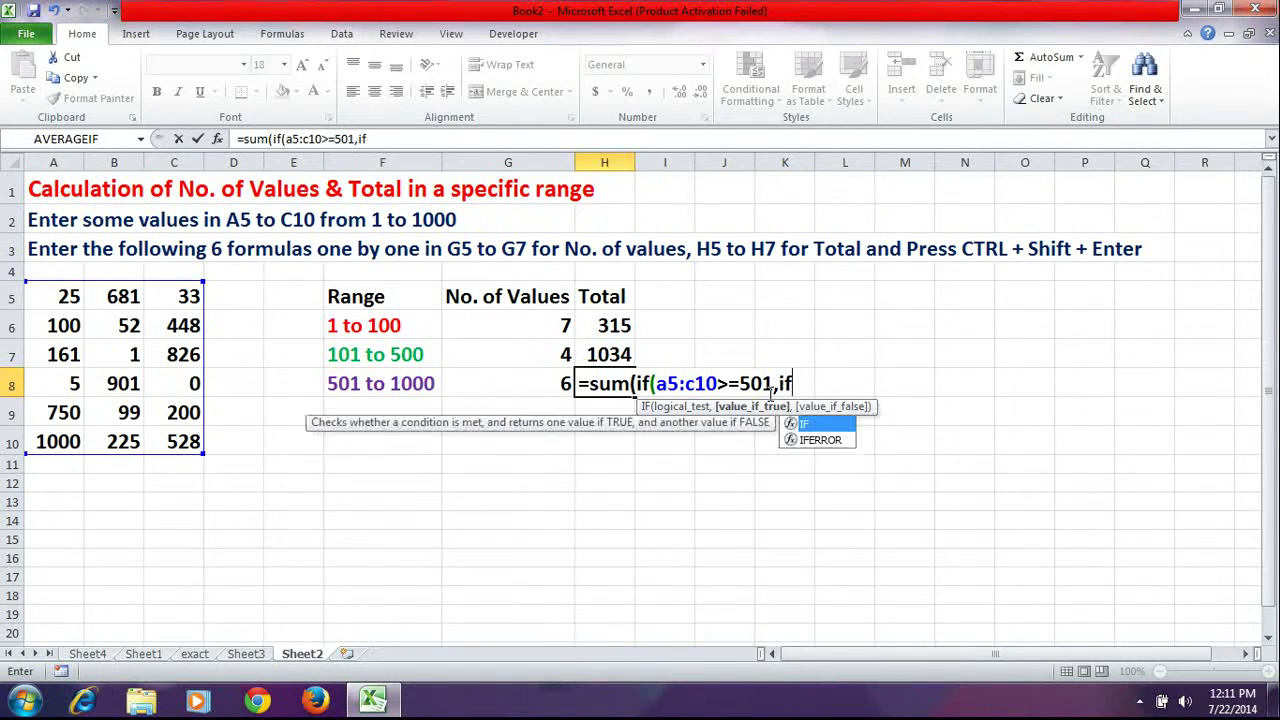
text((a)
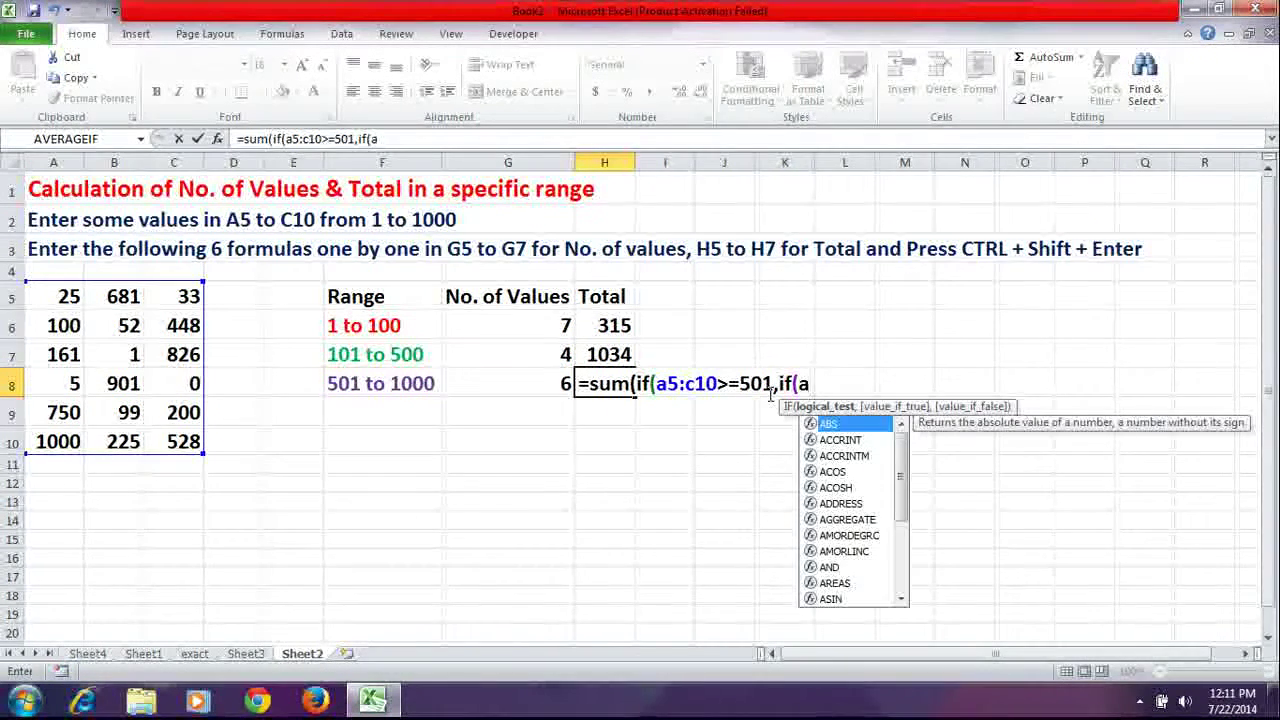
text(5:c)
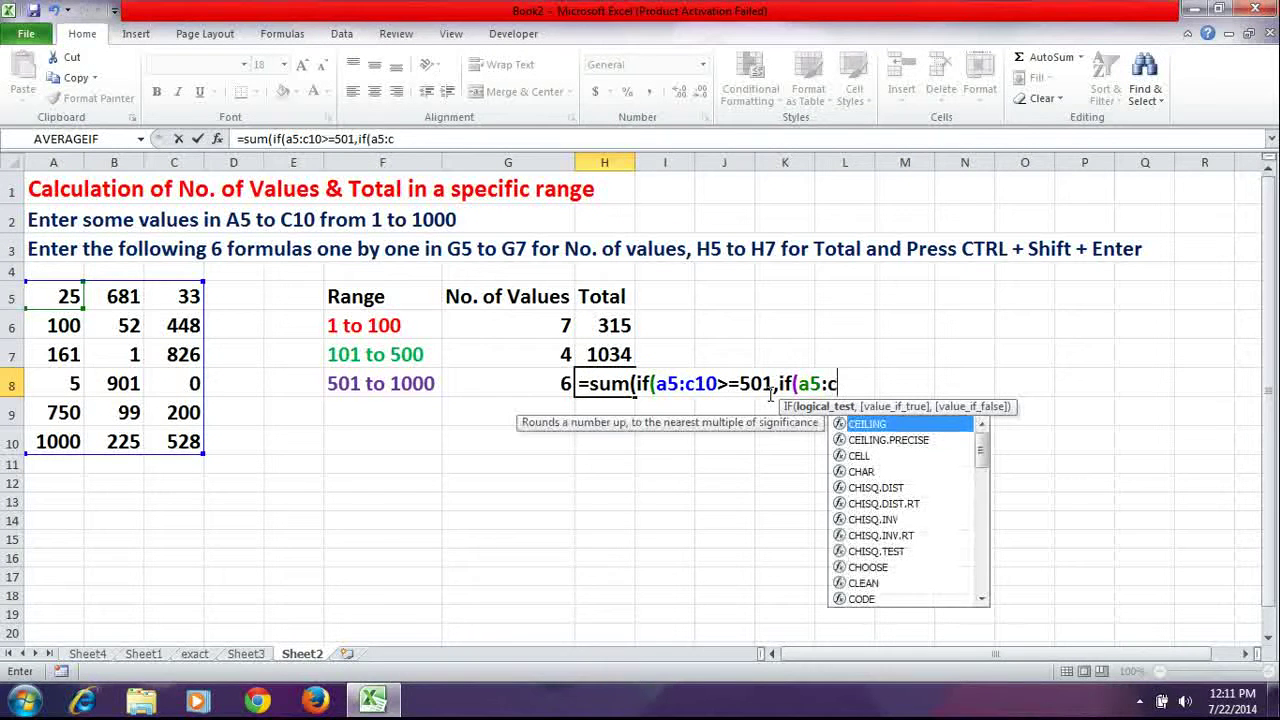
text(10<=1000,)
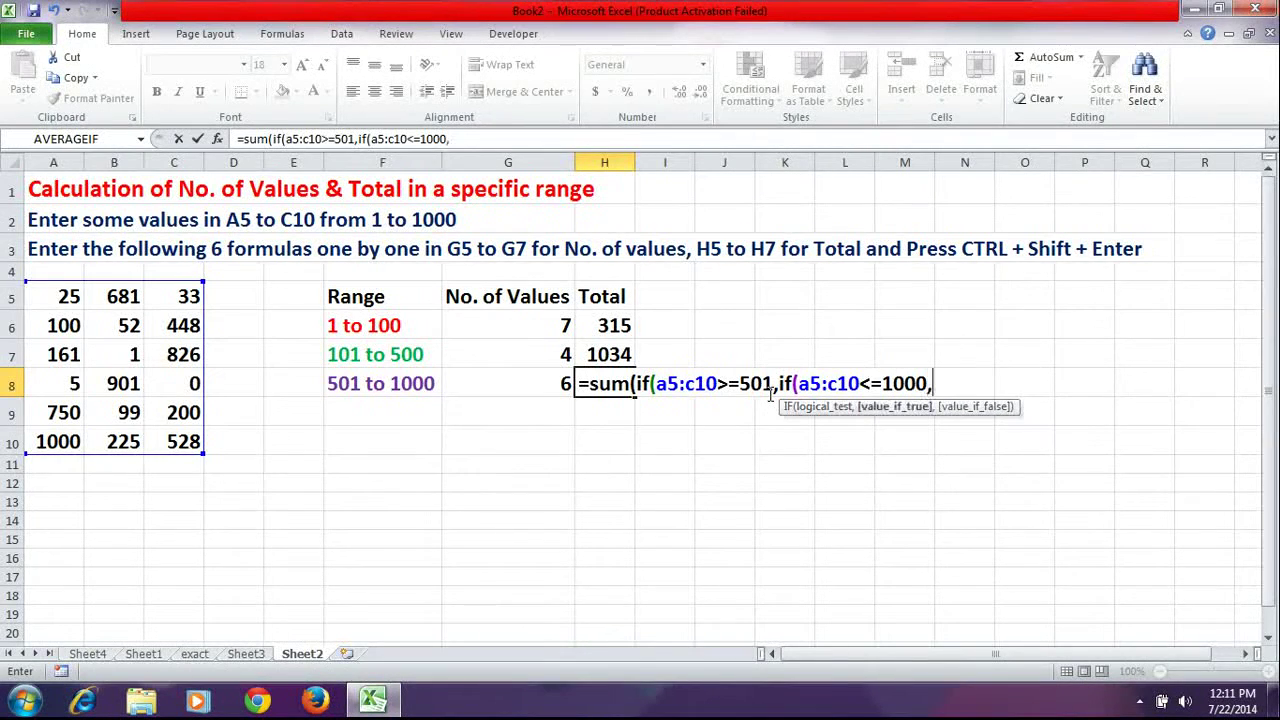
text(a5:c)
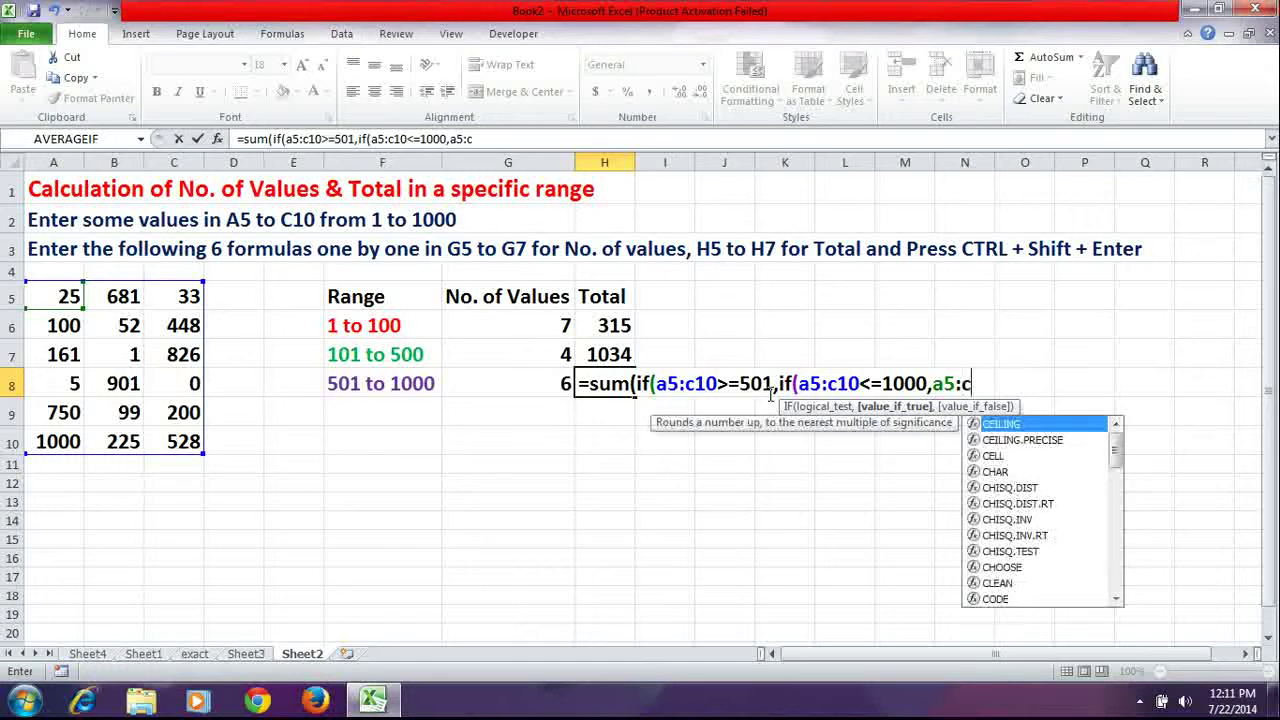
text(10))))
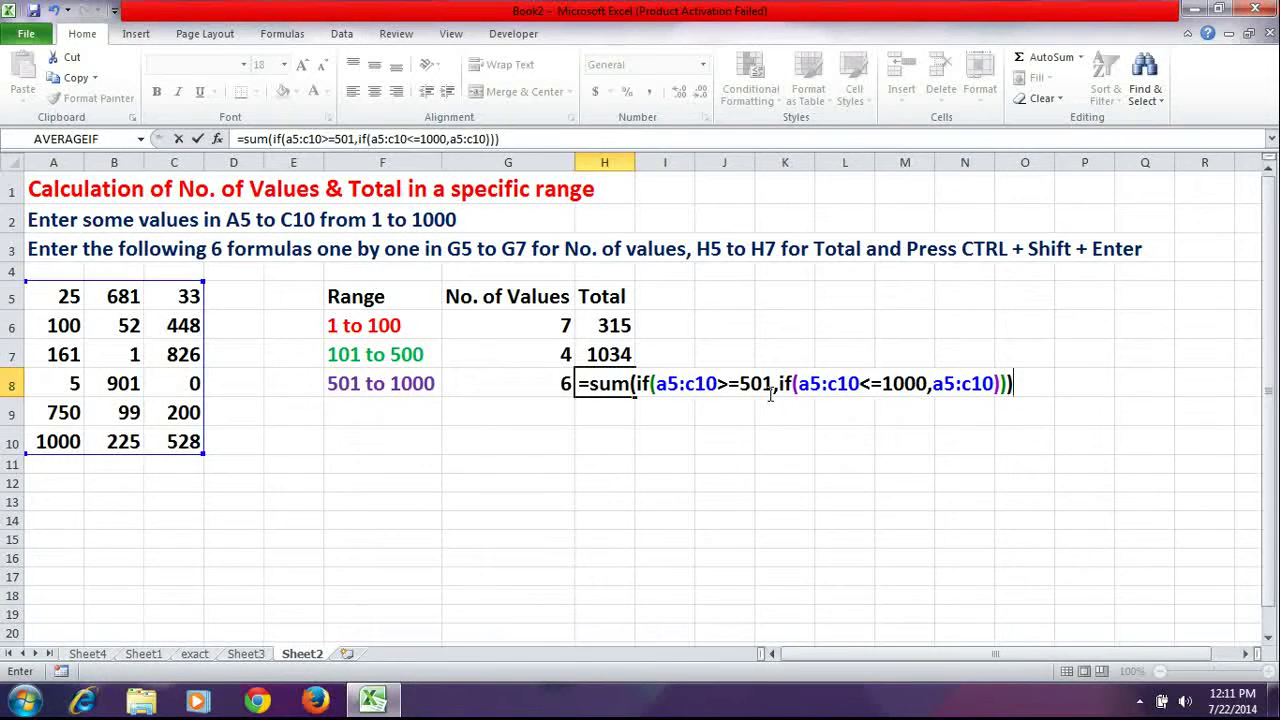
key(ctrl+shift+Return)
key(Up)
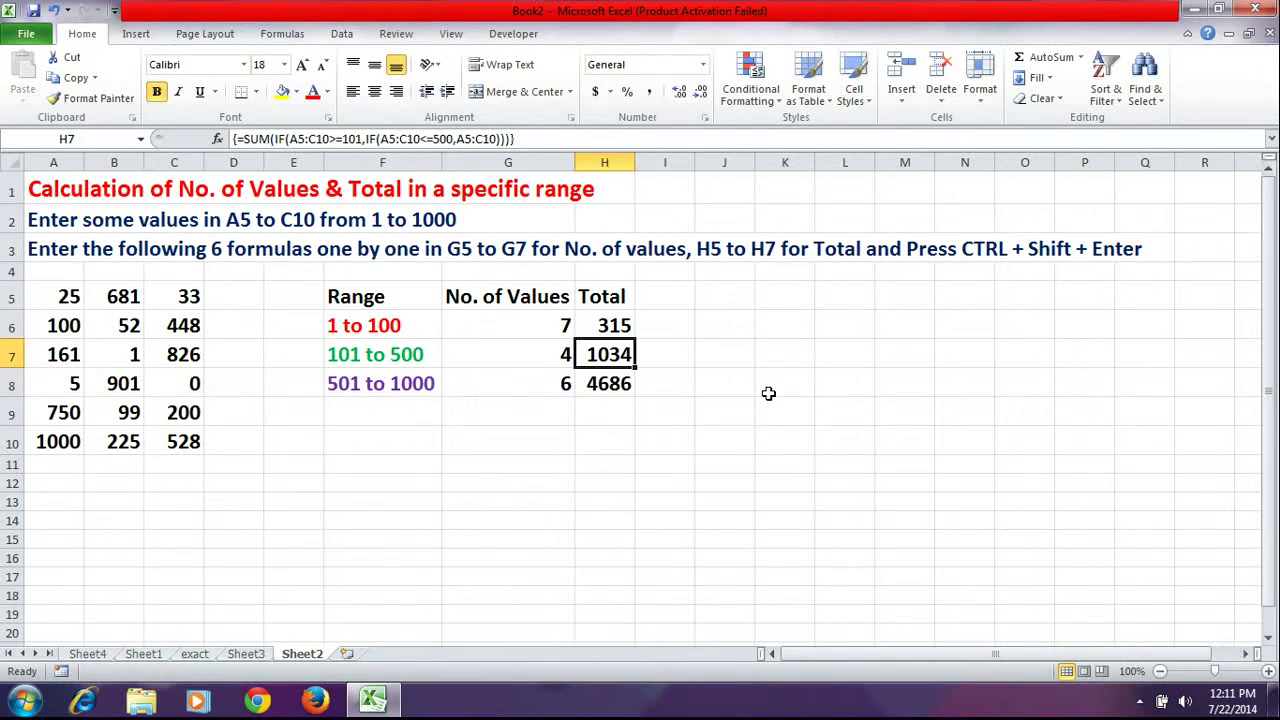
key(Up)
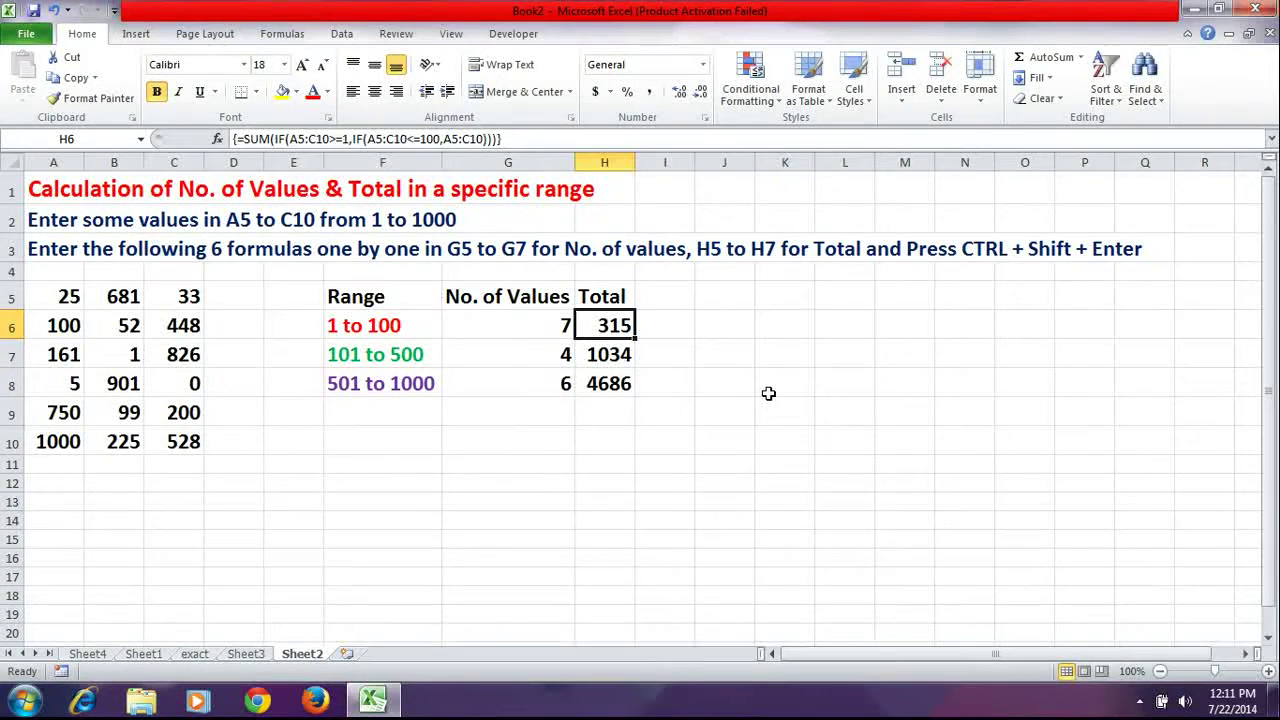
key(Right)
key(Down)
key(Down)
key(Down)
key(Down)
key(Down)
key(Left)
key(Left)
key(Left)
key(Left)
key(Left)
key(Left)
key(Left)
key(Left)
key(Down)
key(Down)
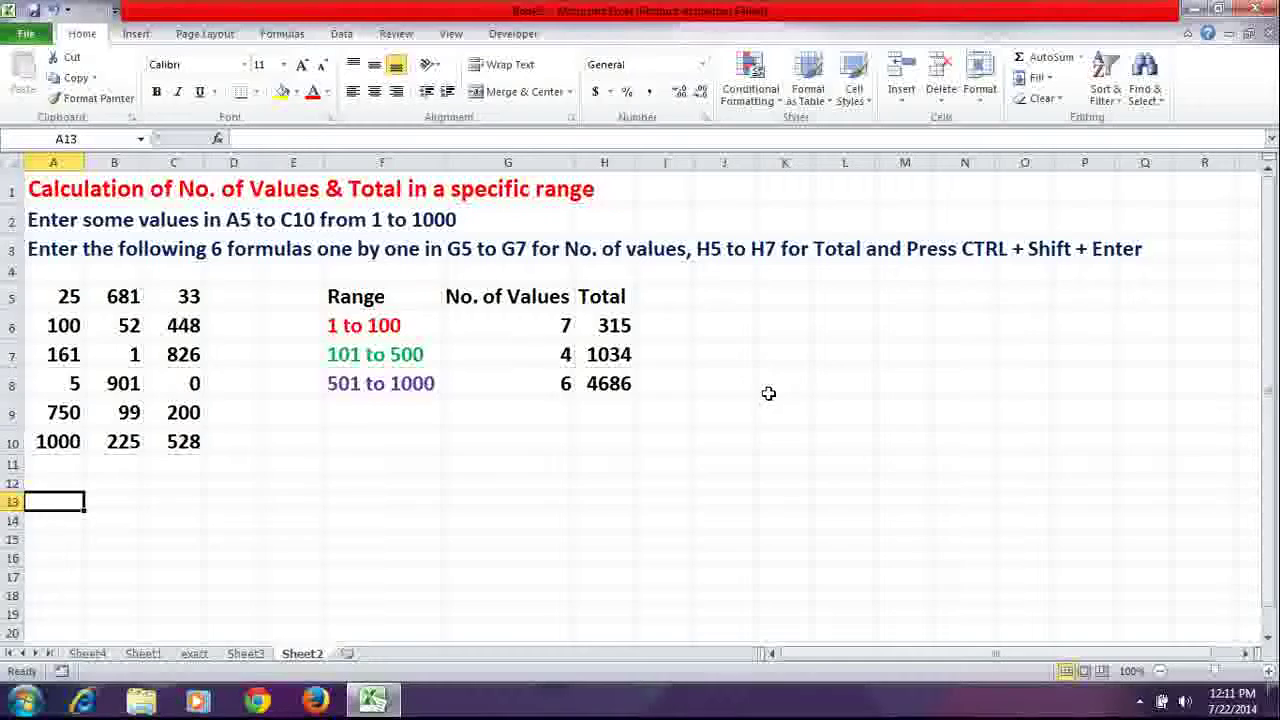
Type the note 'Thank you for watching' into cell A13
text(Thank you for wath)
key(BackSpace)
text(ching)
key(Return)
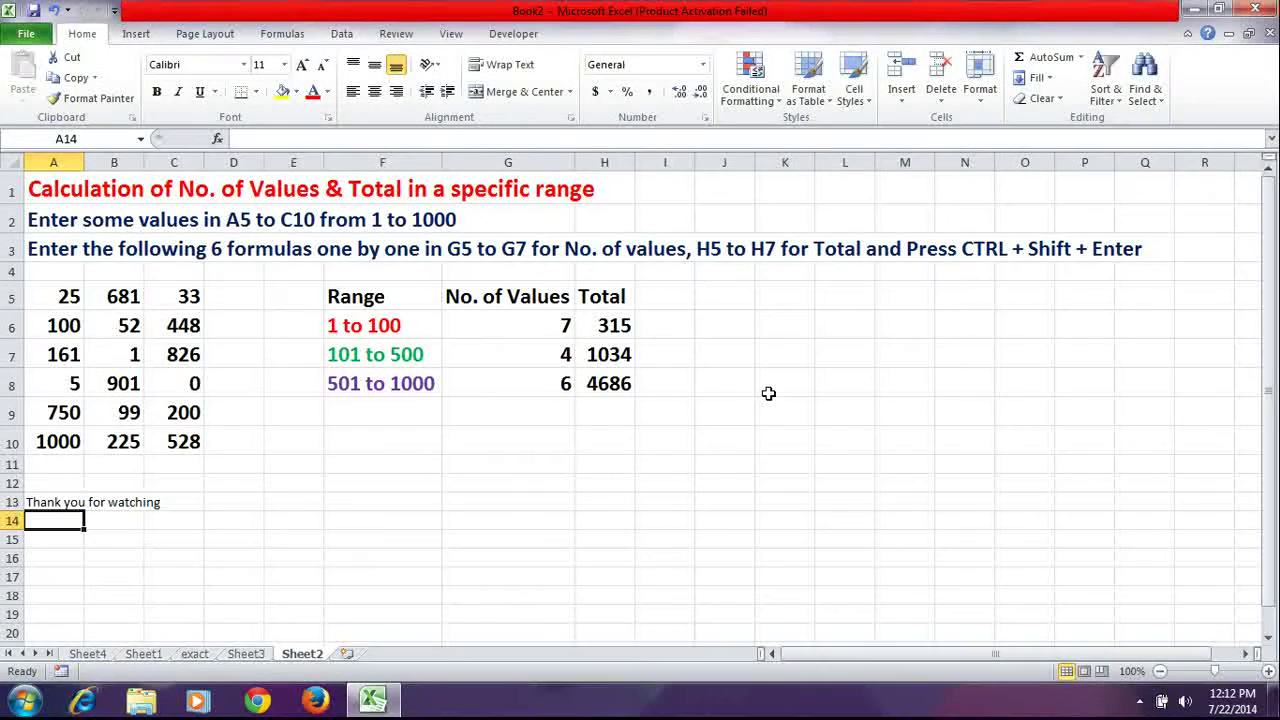
Enlarge the A13 note to font size 16
key(Up)
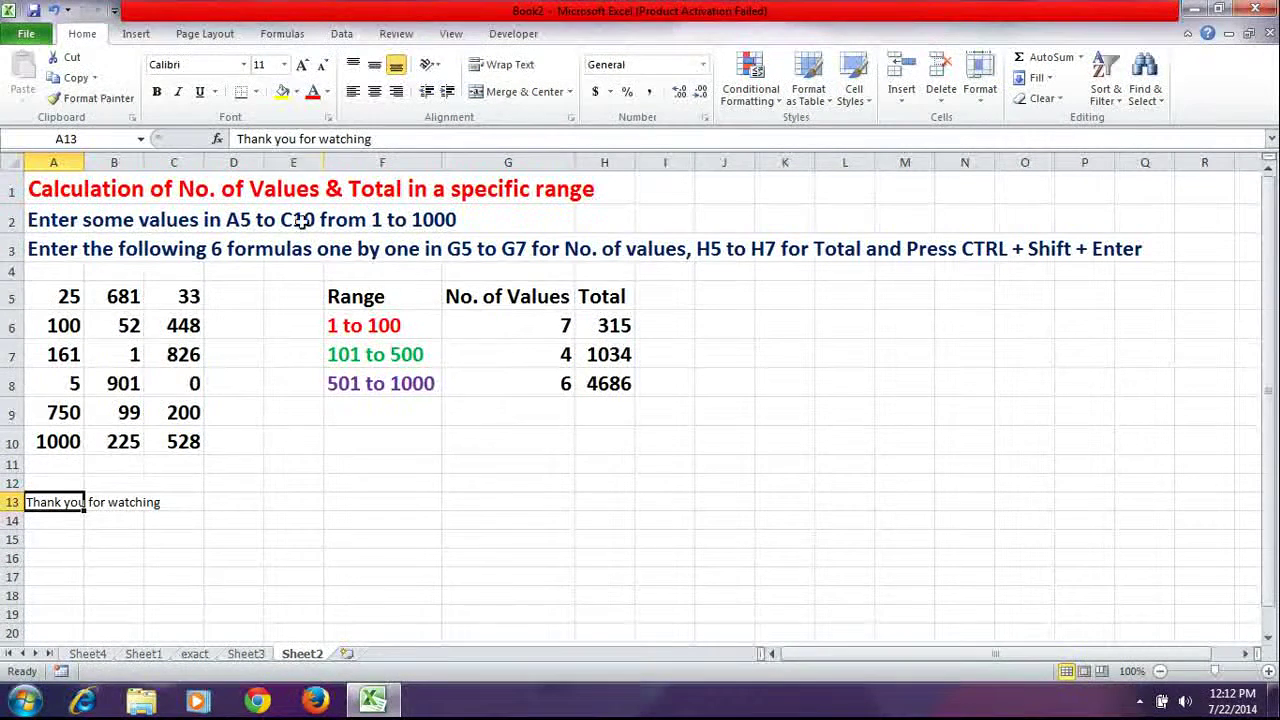
click(284, 66)
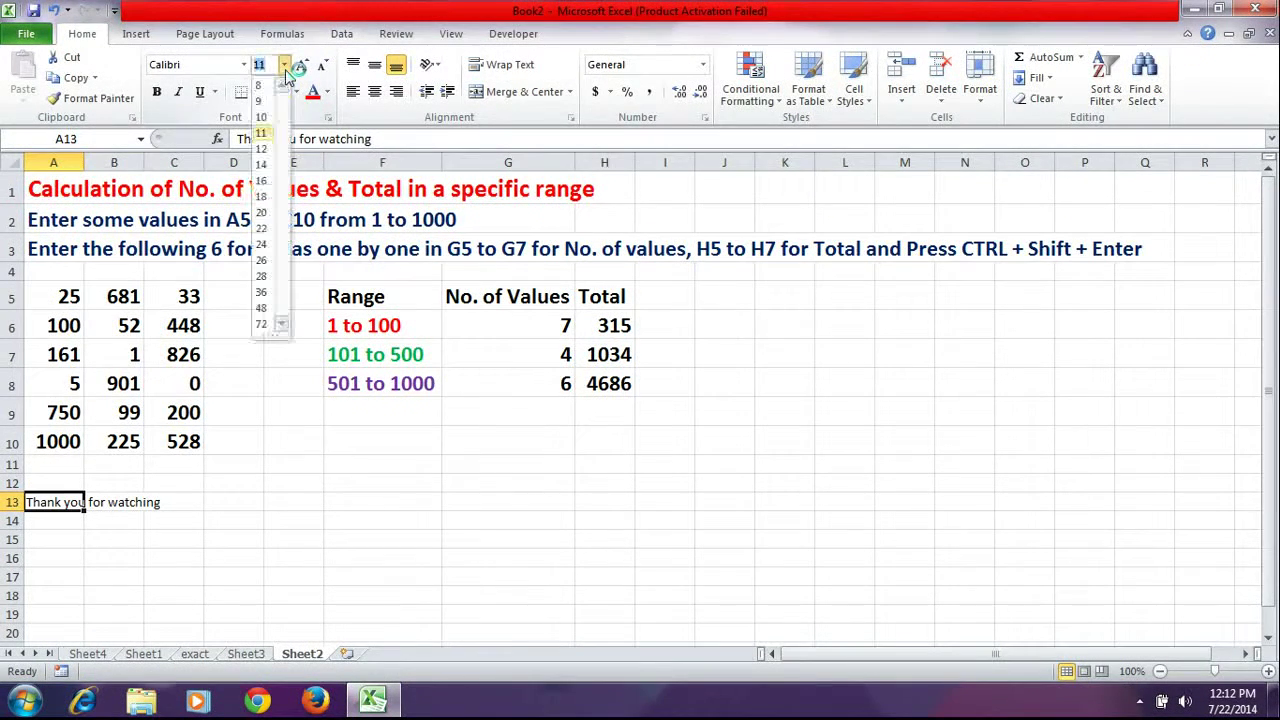
click(262, 181)
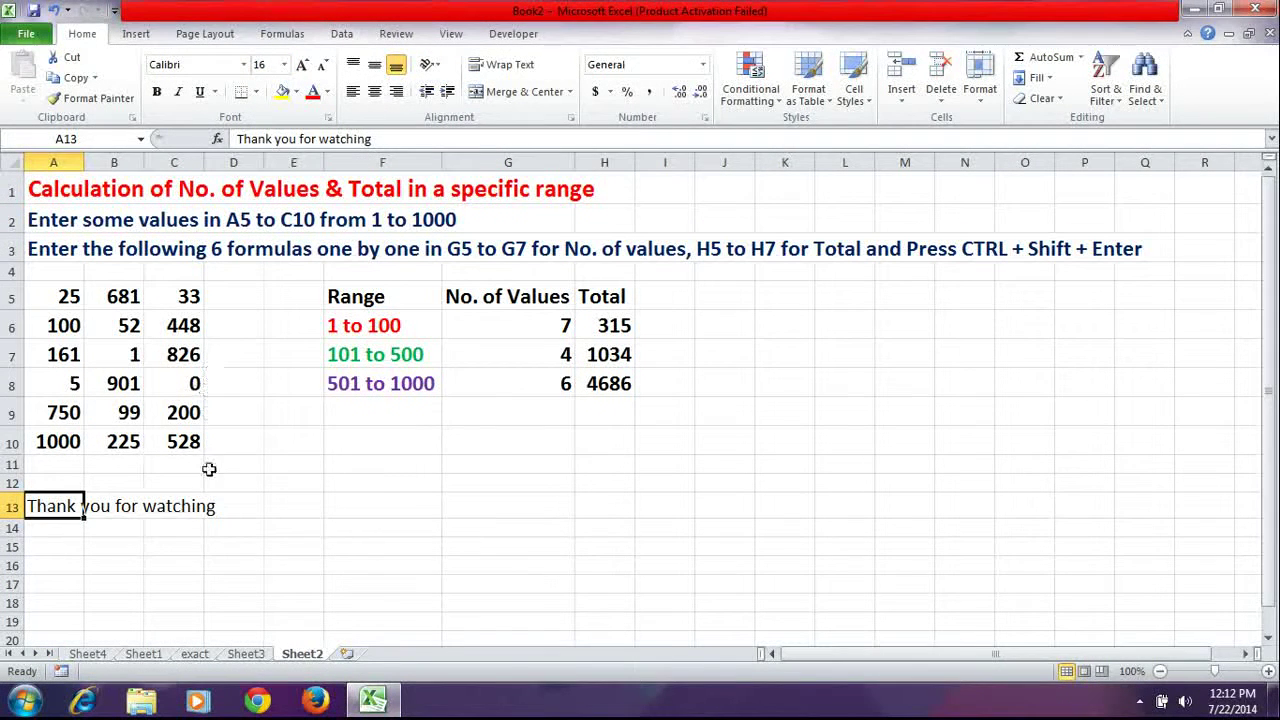
click(265, 512)
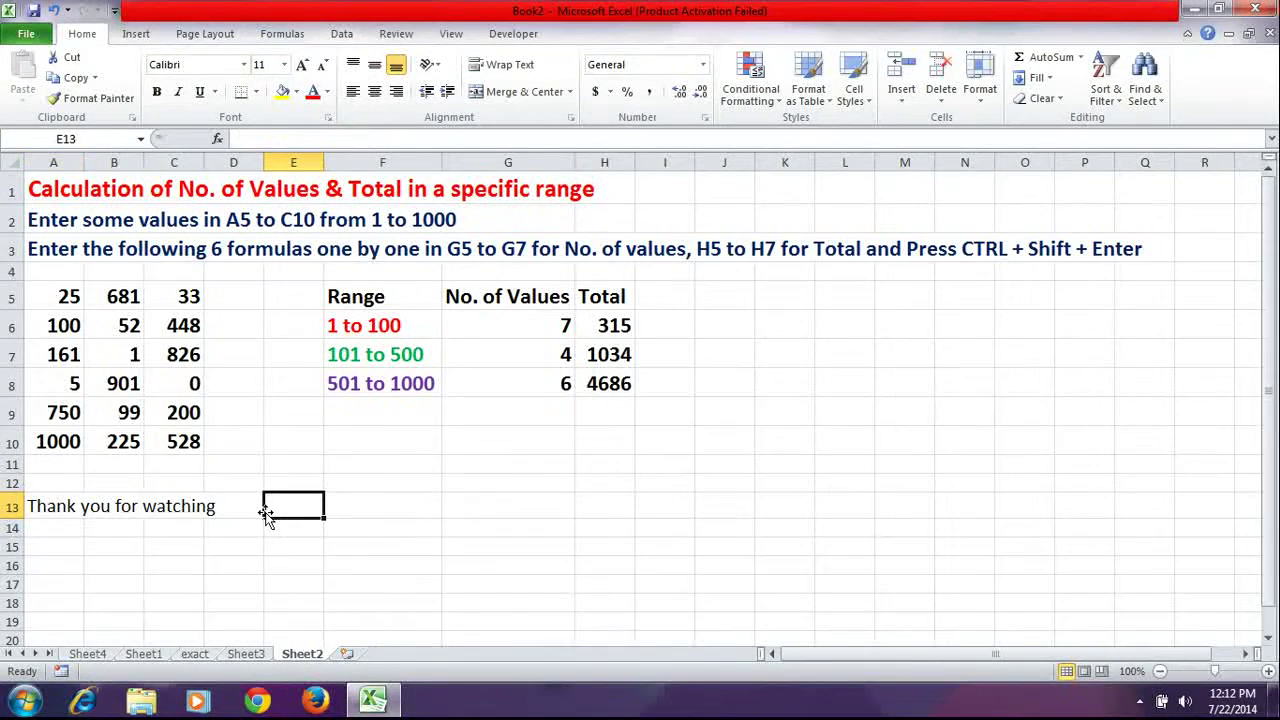